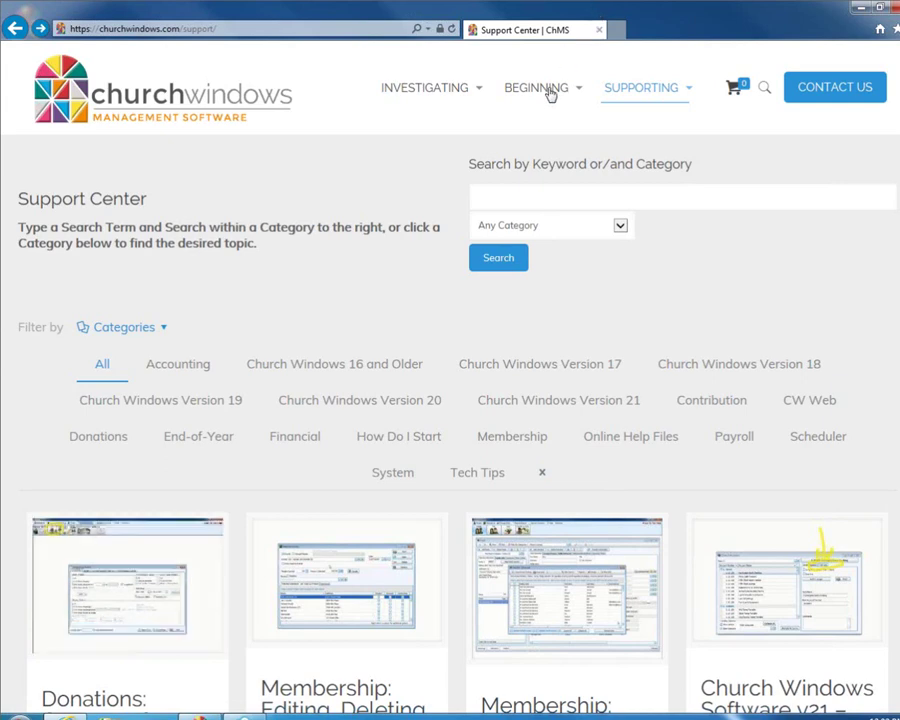
# - Minimise the support website and open the Accounting module of Church Windows
pyautogui.moveTo(545, 93)
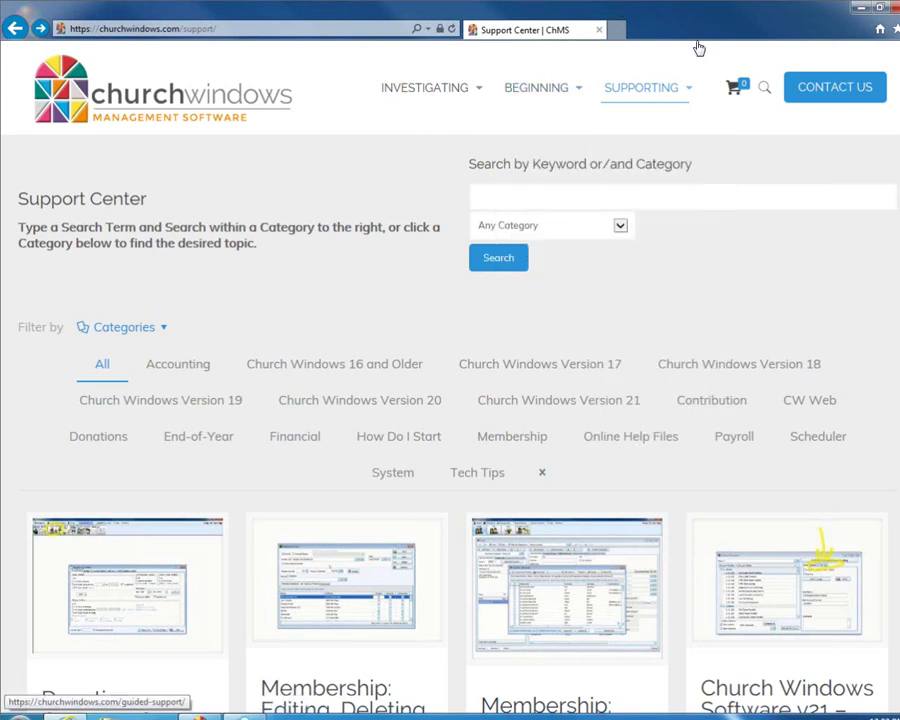
pyautogui.click(859, 10)
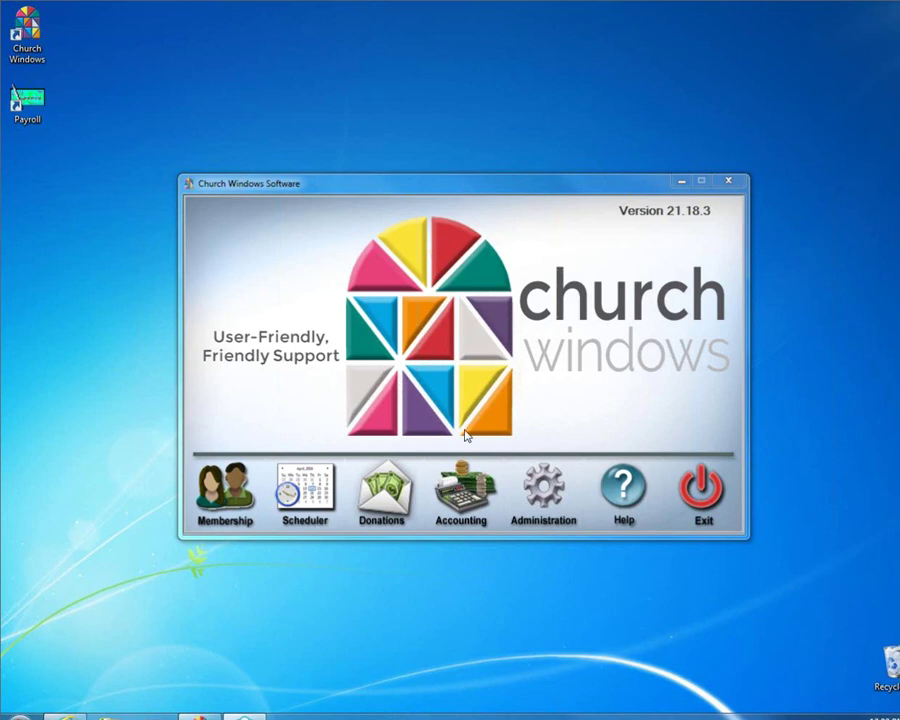
pyautogui.click(465, 487)
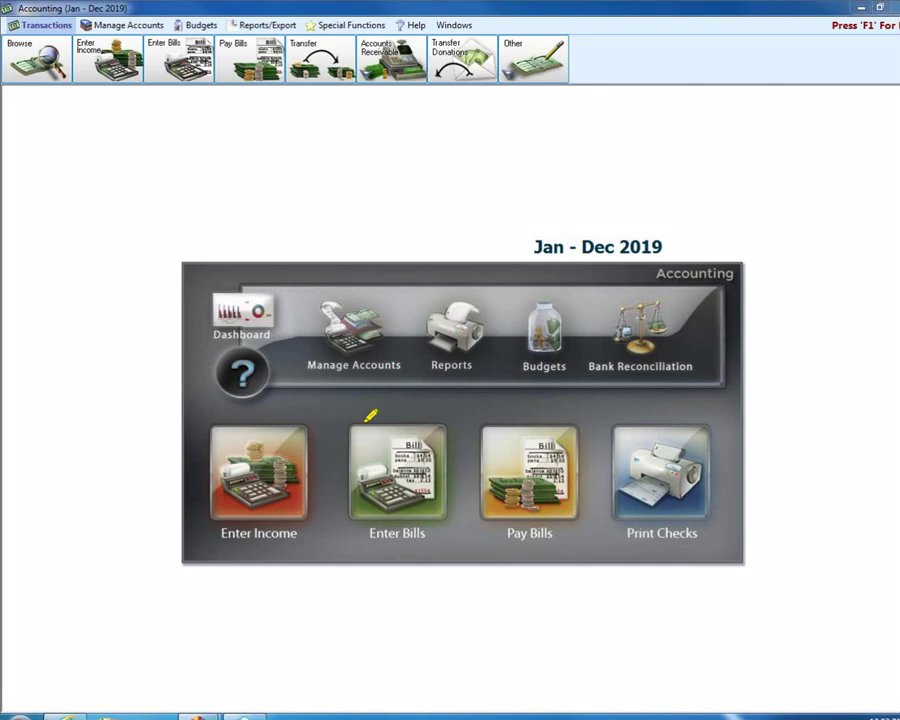
pyautogui.moveTo(360, 406); pyautogui.dragTo(426, 401)
pyautogui.moveTo(486, 411); pyautogui.dragTo(587, 411)
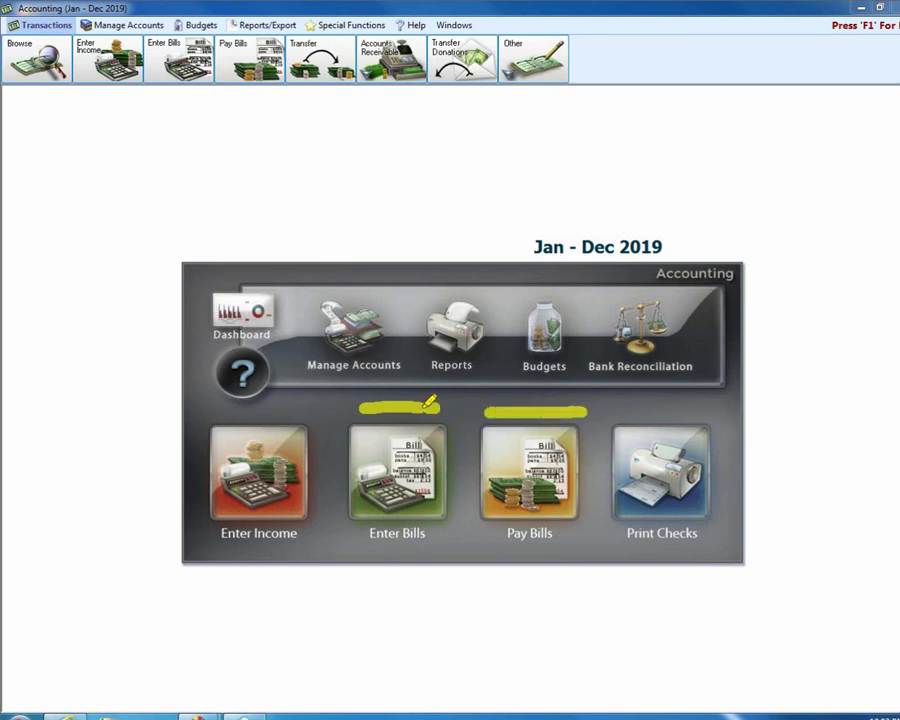
pyautogui.moveTo(366, 400); pyautogui.dragTo(353, 404)
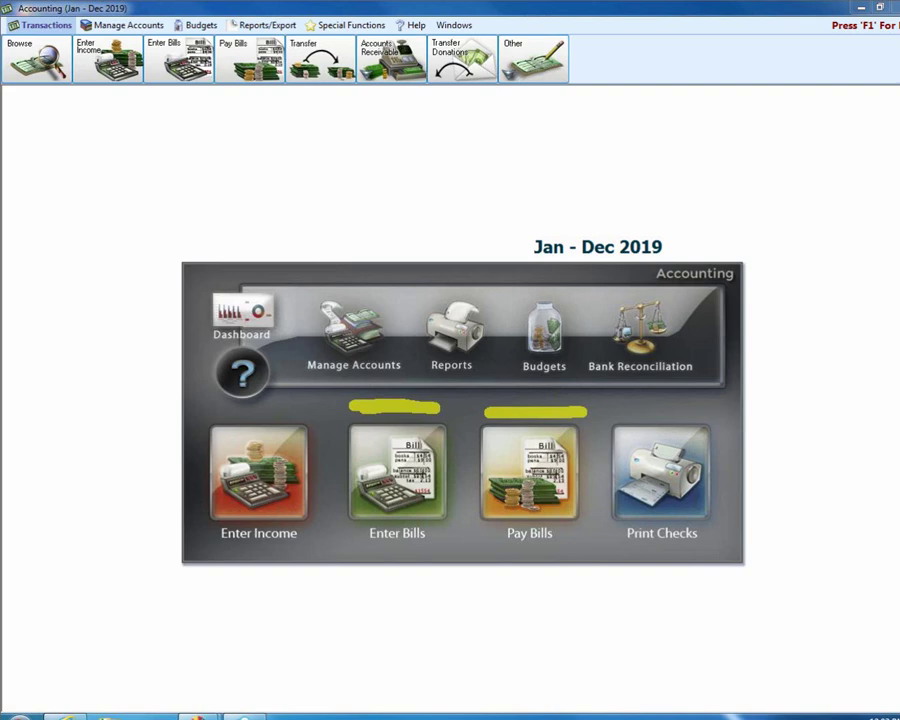
pyautogui.press('Escape')
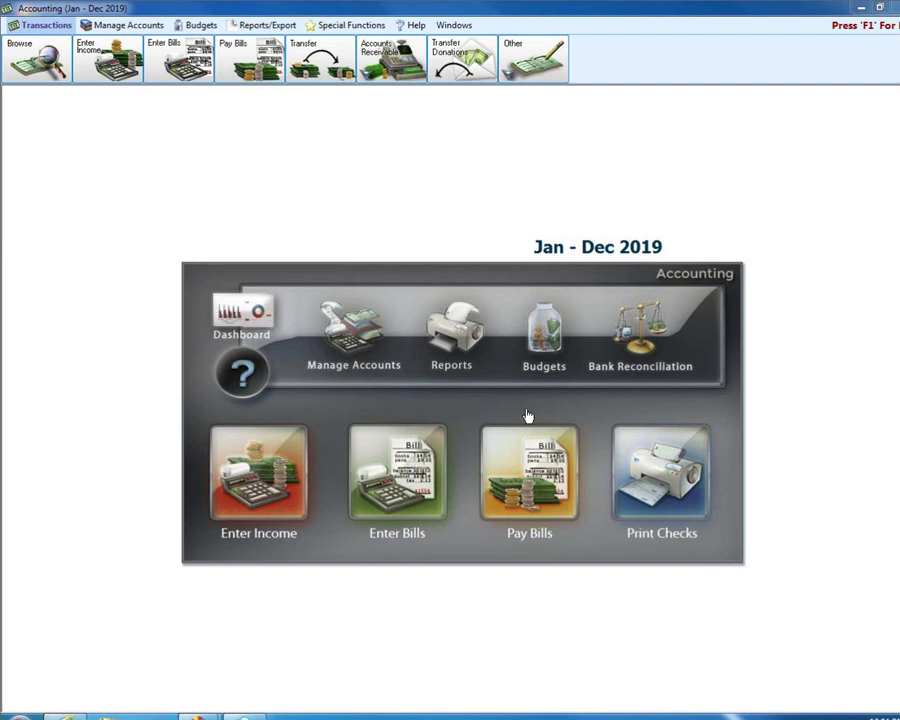
# - Open the Pay Bills window, reposition it over the Accounting home panel and check the list of vendors available to pay
pyautogui.click(533, 498)
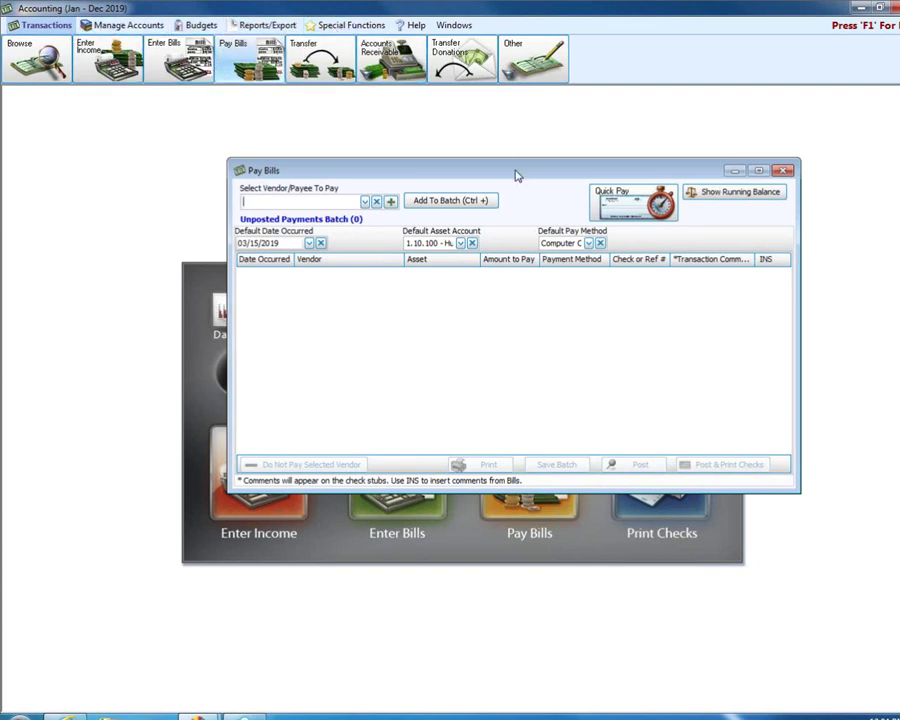
pyautogui.moveTo(516, 176); pyautogui.dragTo(470, 235)
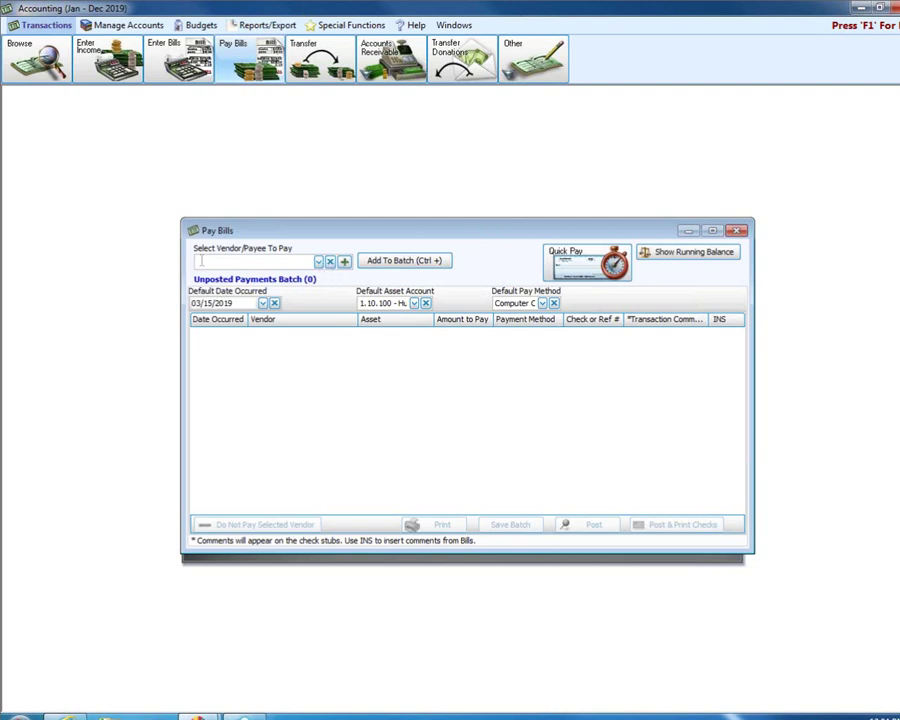
pyautogui.click(317, 262)
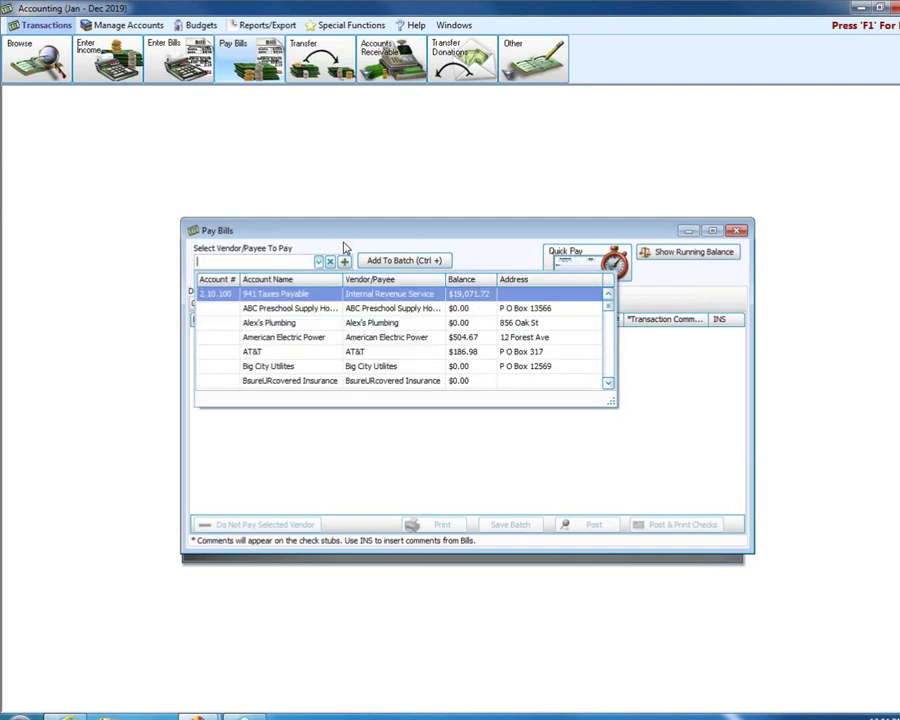
pyautogui.click(347, 241)
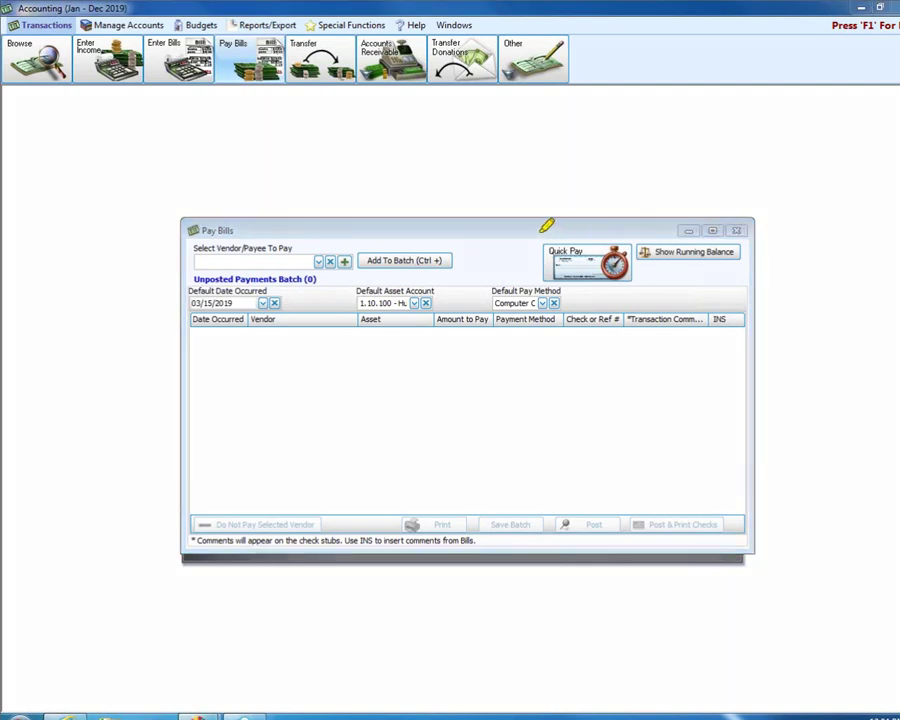
pyautogui.moveTo(537, 229)
pyautogui.mouseDown()
pyautogui.moveTo(592, 226)
pyautogui.moveTo(629, 293)
pyautogui.moveTo(540, 283)
pyautogui.moveTo(550, 223)
pyautogui.mouseUp()
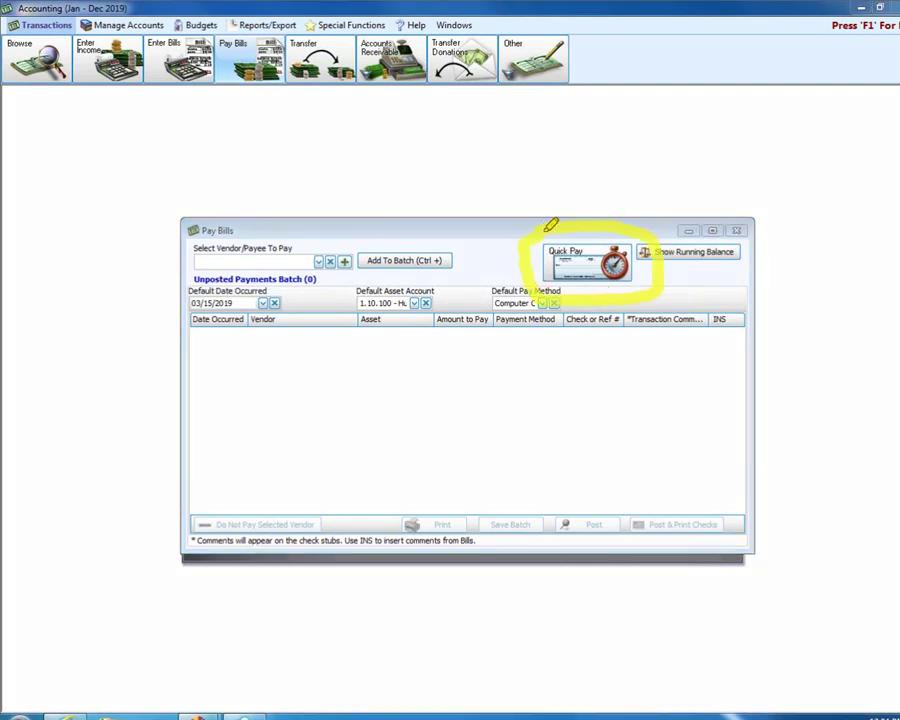
# - Use Quick Pay to load the bills entered today into the unposted payments batch
pyautogui.click(585, 267)
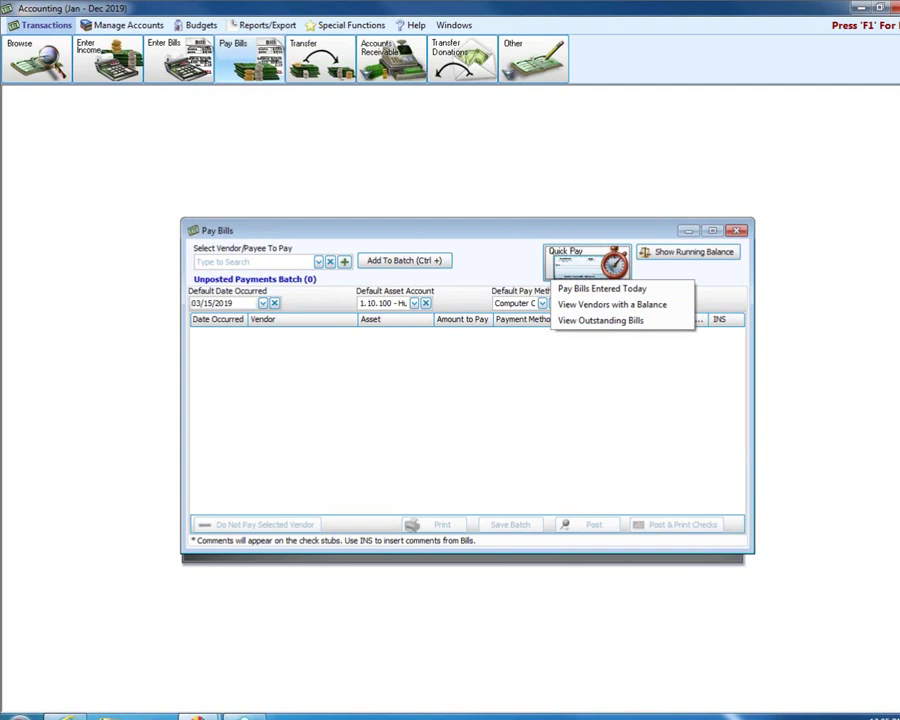
pyautogui.click(602, 288)
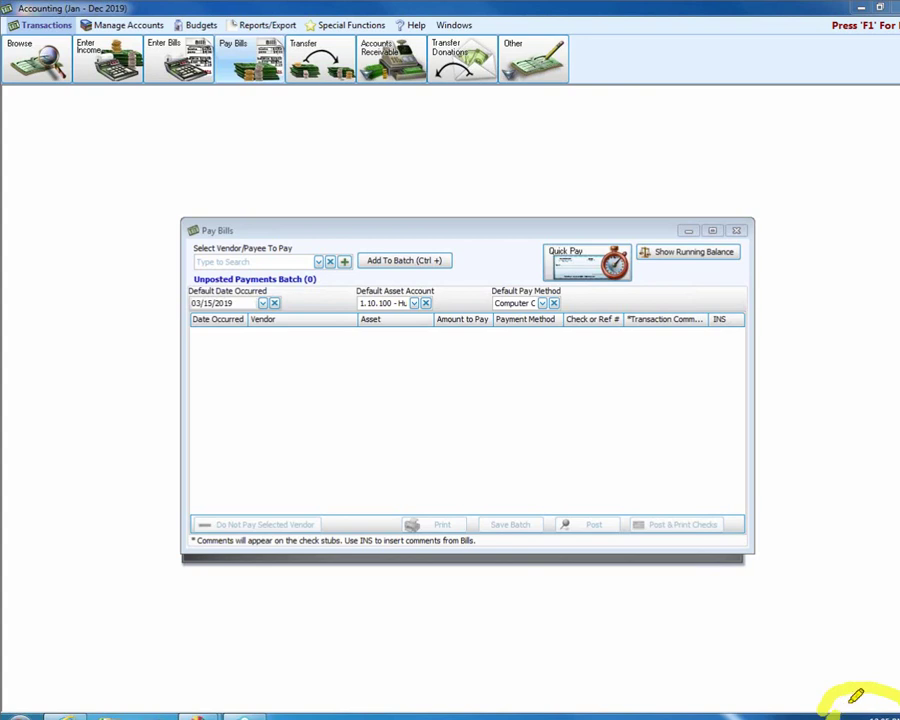
pyautogui.moveTo(867, 526); pyautogui.dragTo(882, 688)
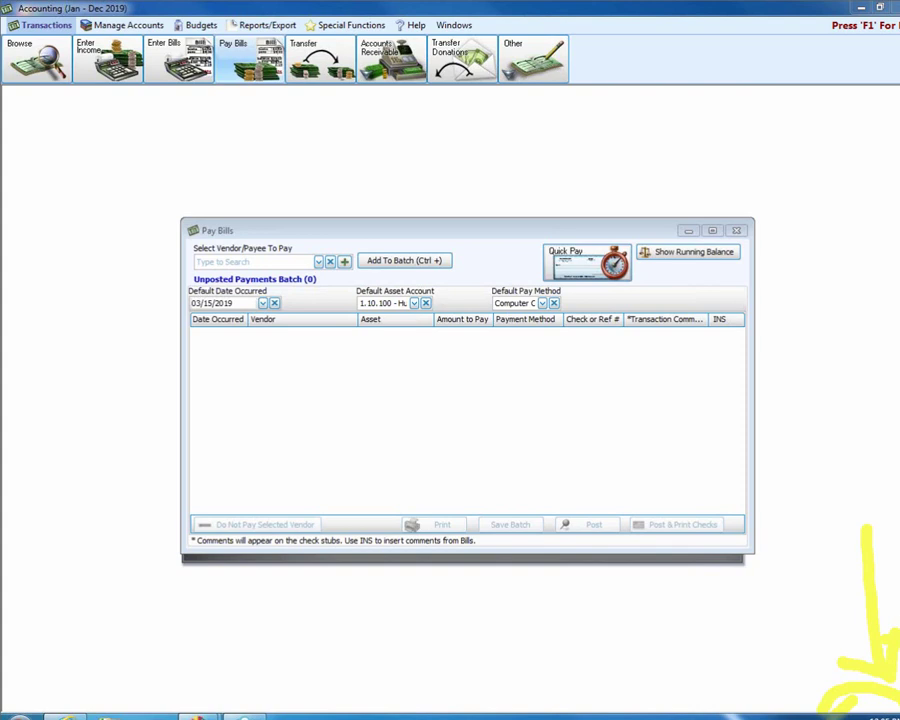
pyautogui.click(588, 263)
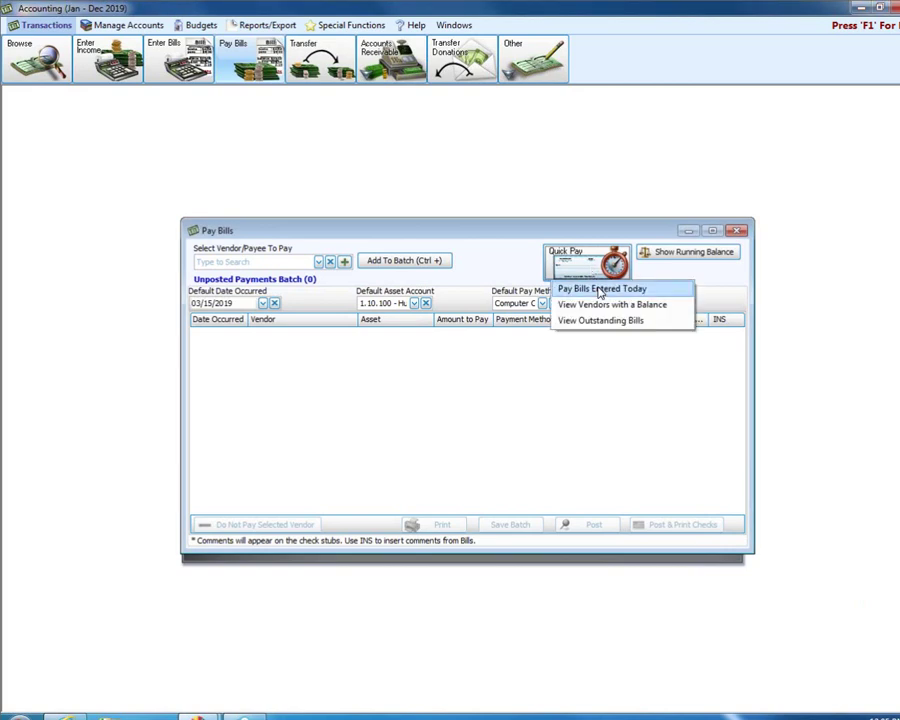
pyautogui.click(600, 289)
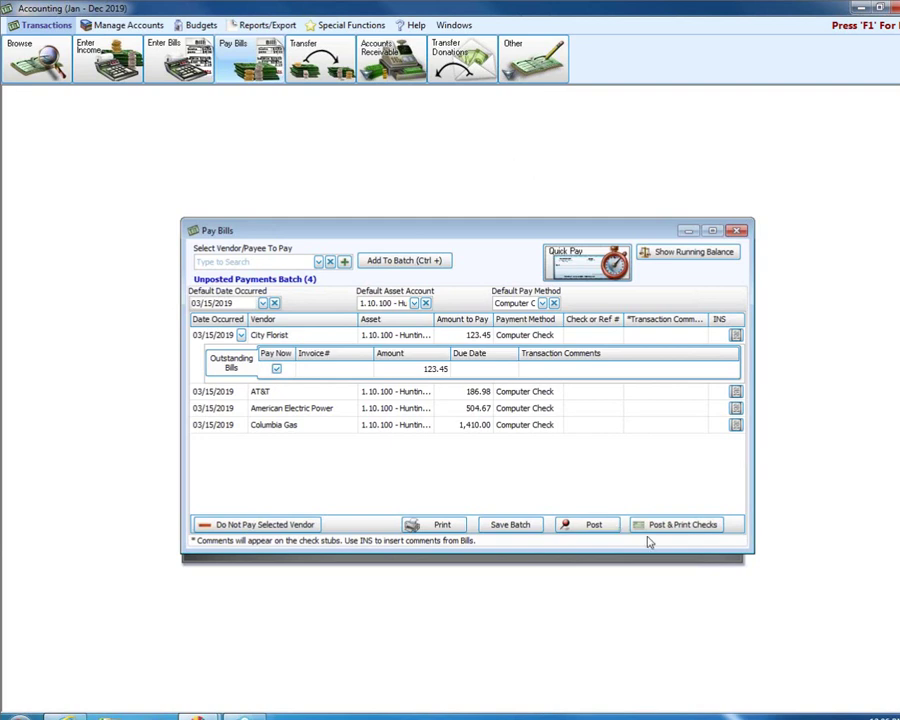
# - Exit Pay Bills by deleting the entire unsaved batch, and reopen Pay Bills
pyautogui.click(733, 231)
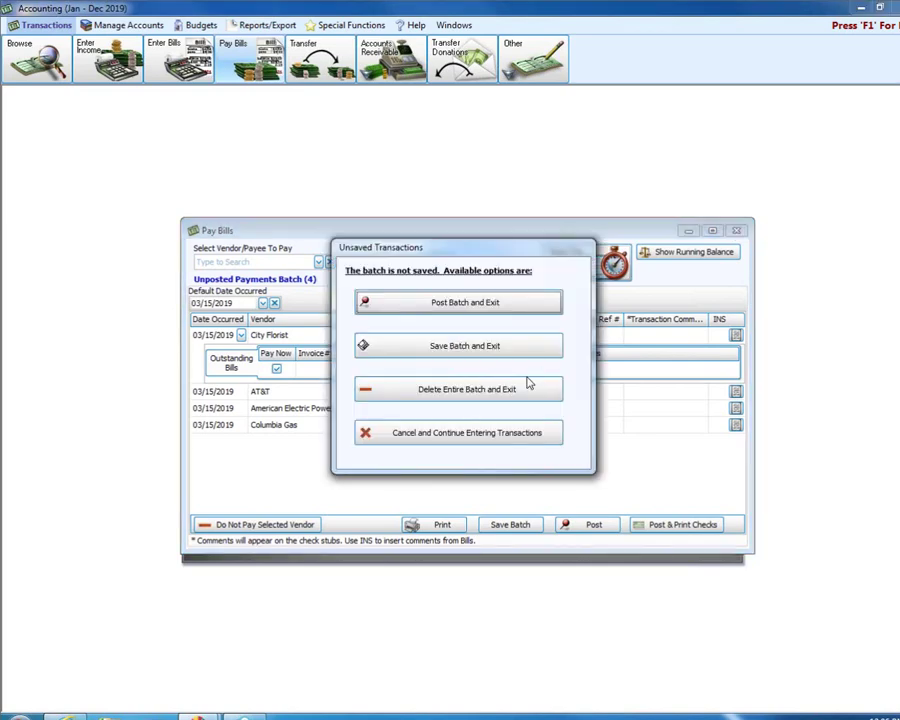
pyautogui.click(518, 385)
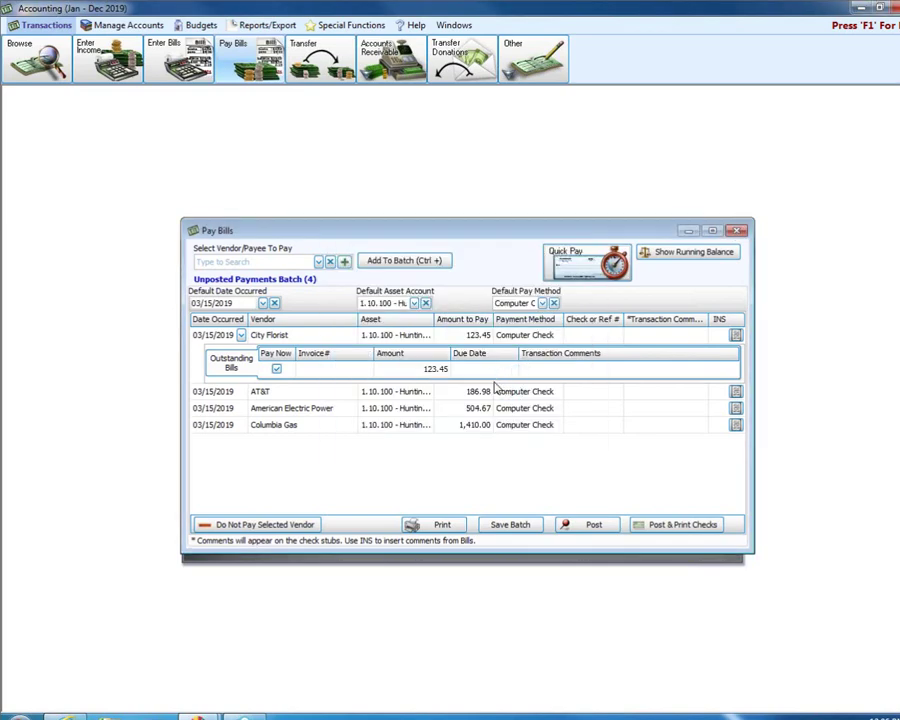
pyautogui.click(536, 492)
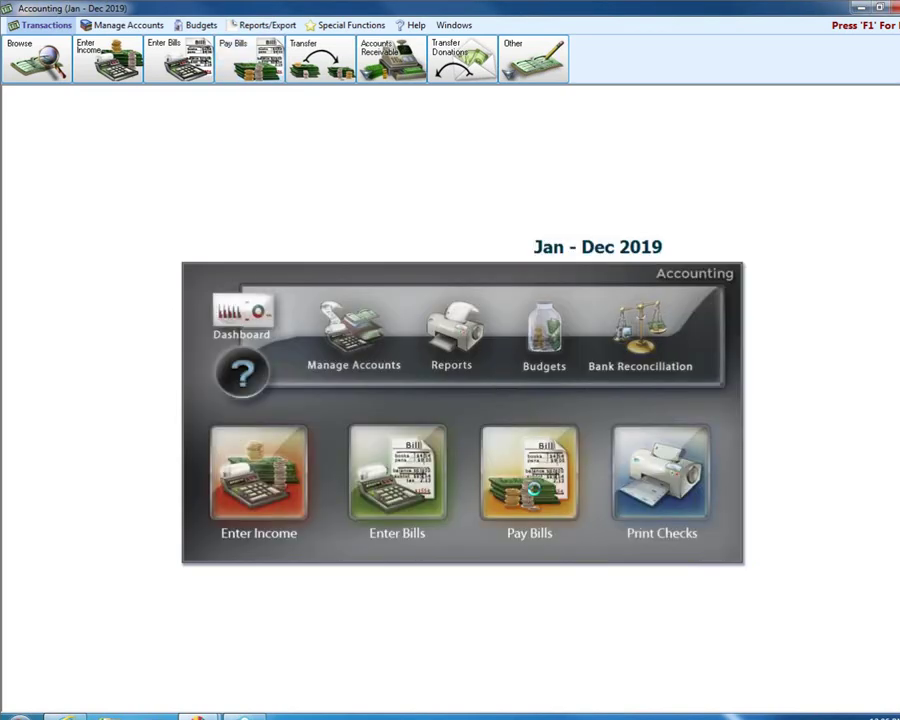
# - Use Quick Pay to show the vendors with a balance and shift the list clear over the Pay Bills window
pyautogui.click(566, 276)
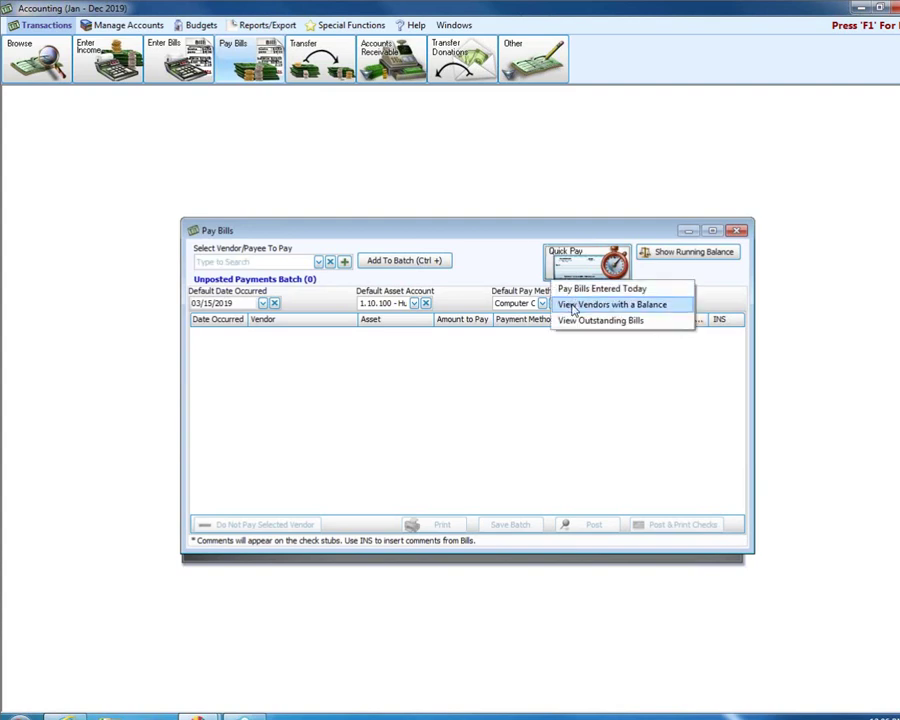
pyautogui.click(573, 306)
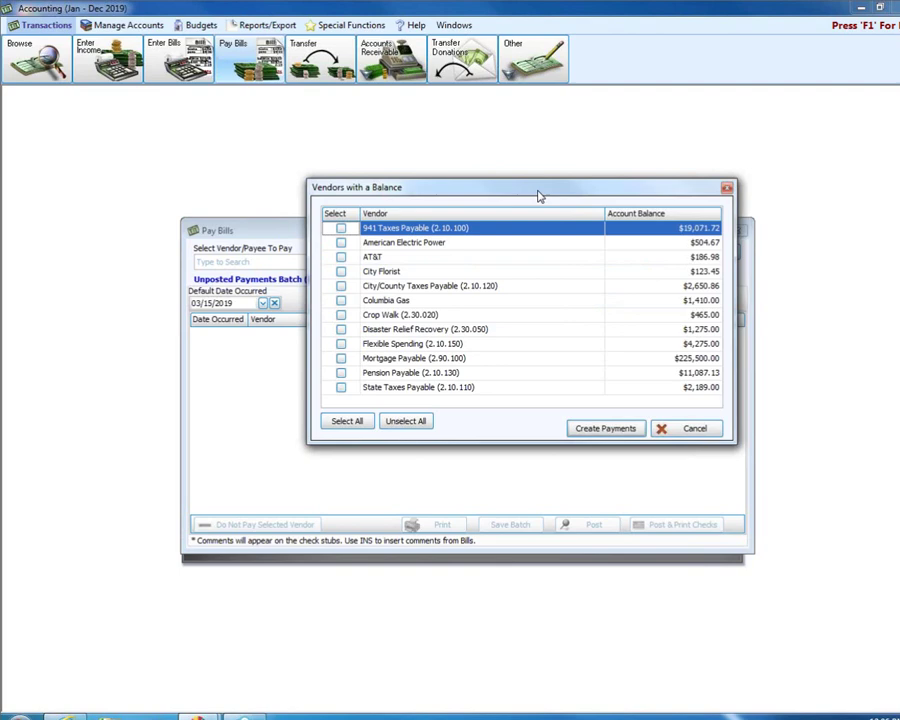
pyautogui.moveTo(532, 199); pyautogui.dragTo(502, 216)
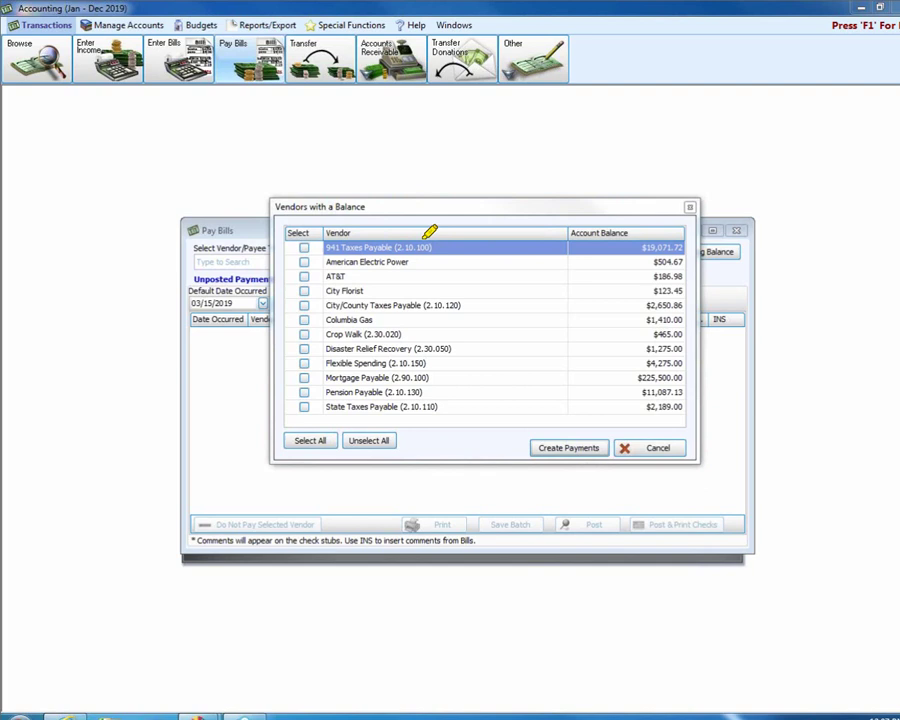
pyautogui.moveTo(440, 247); pyautogui.dragTo(485, 247)
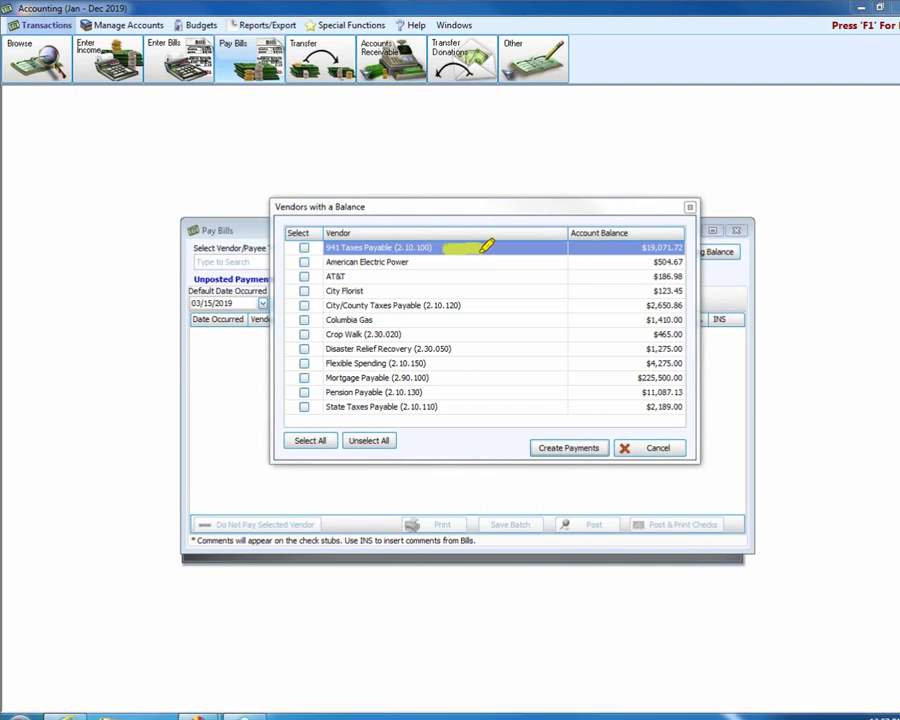
pyautogui.moveTo(466, 309); pyautogui.dragTo(526, 309)
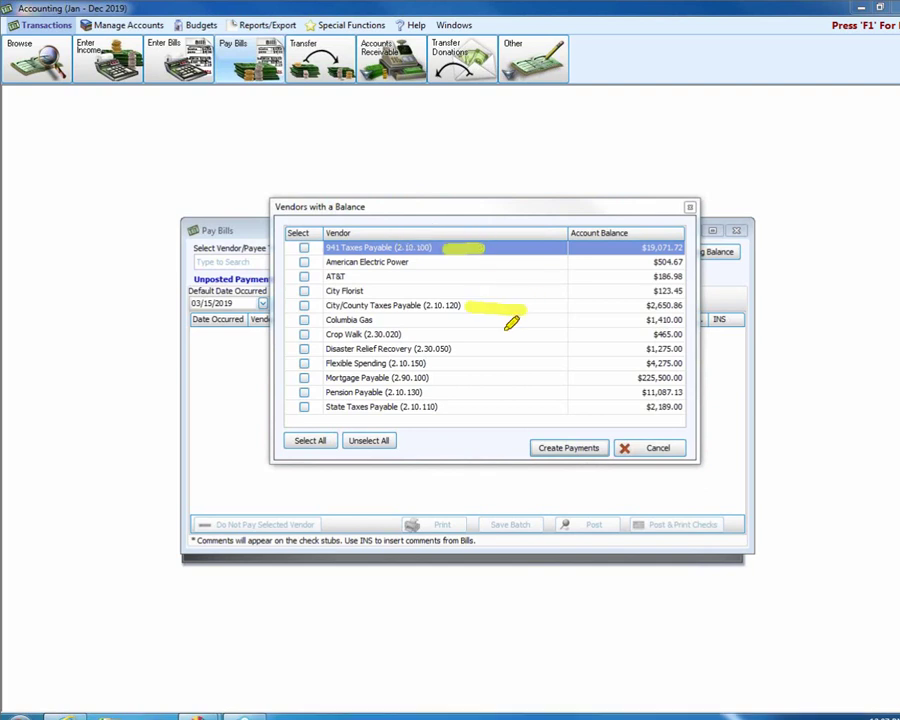
pyautogui.moveTo(465, 351); pyautogui.dragTo(488, 349)
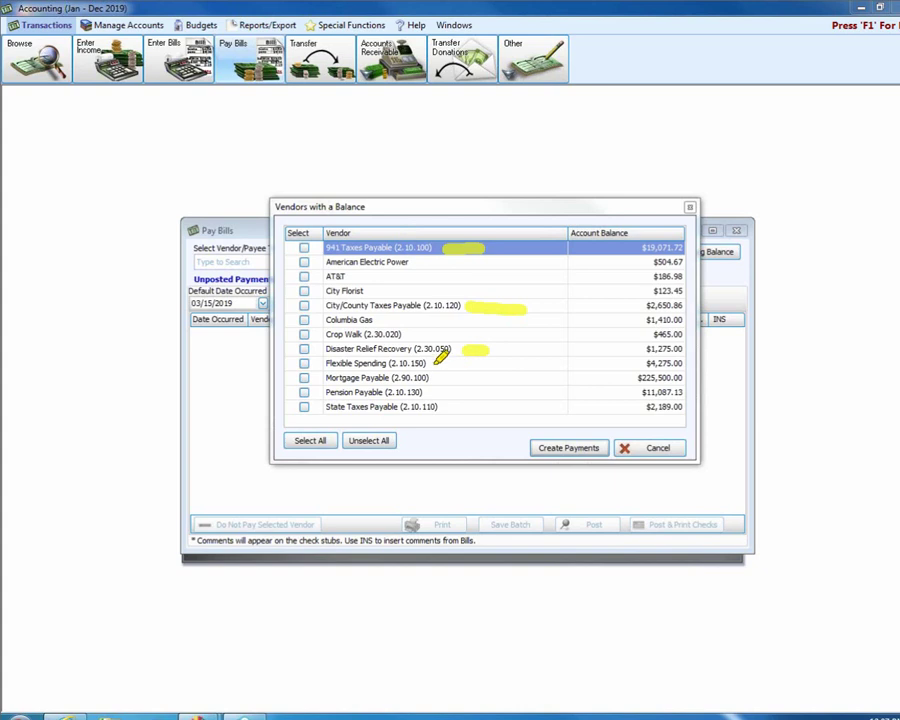
pyautogui.moveTo(432, 364)
pyautogui.mouseDown()
pyautogui.moveTo(479, 360)
pyautogui.moveTo(492, 378)
pyautogui.mouseUp()
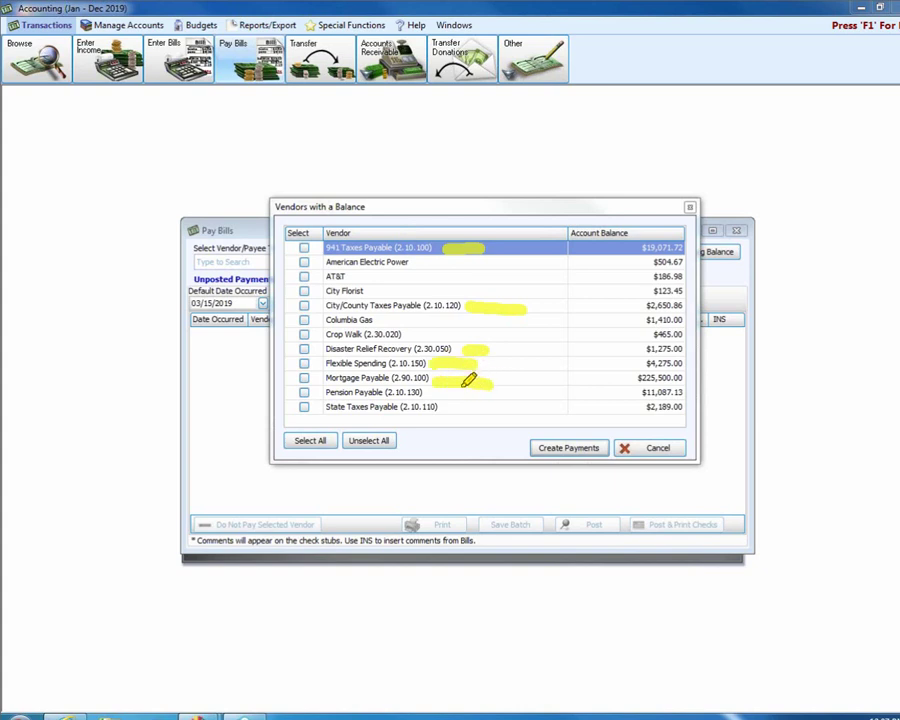
pyautogui.moveTo(482, 263)
pyautogui.mouseDown()
pyautogui.moveTo(418, 263)
pyautogui.moveTo(548, 277)
pyautogui.mouseUp()
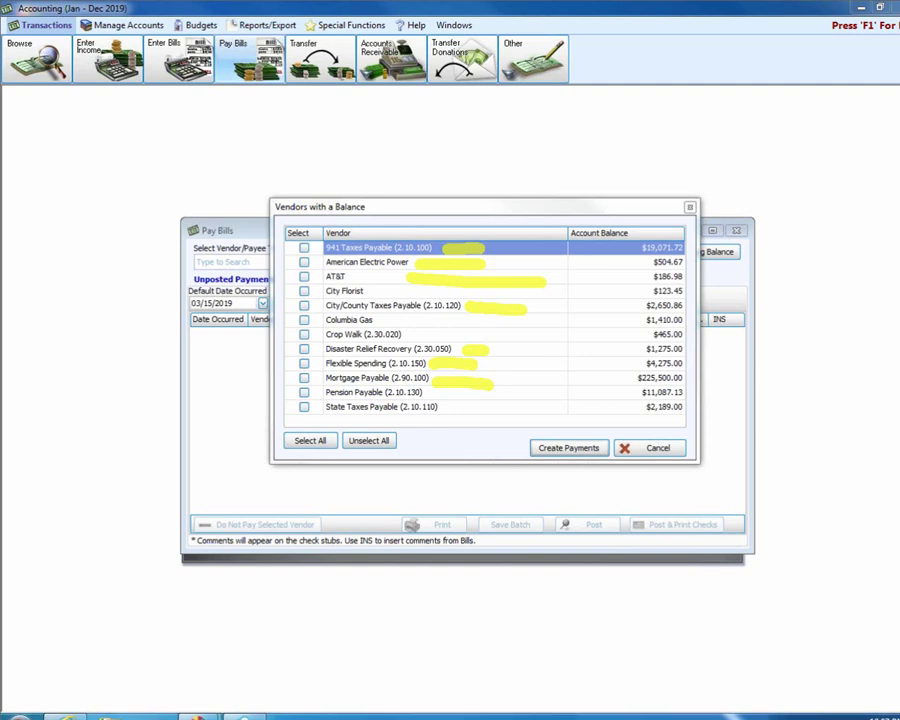
pyautogui.press('Escape')
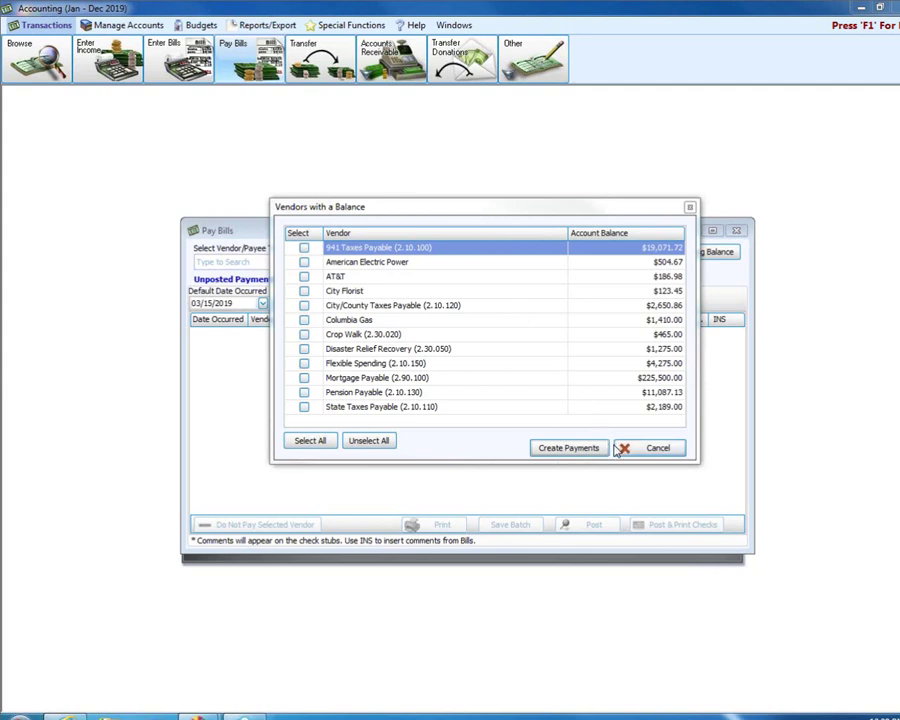
# - Create a payment for the 941 Taxes Payable (2.10.100) vendor and open its amount to pay for editing
pyautogui.click(304, 250)
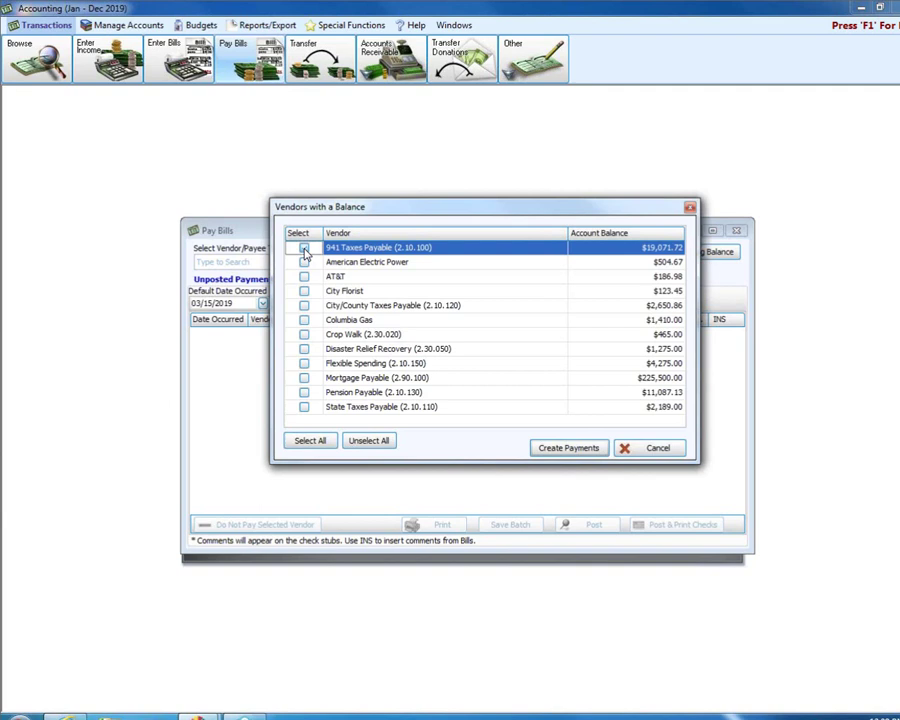
pyautogui.click(304, 250)
pyautogui.click(584, 450)
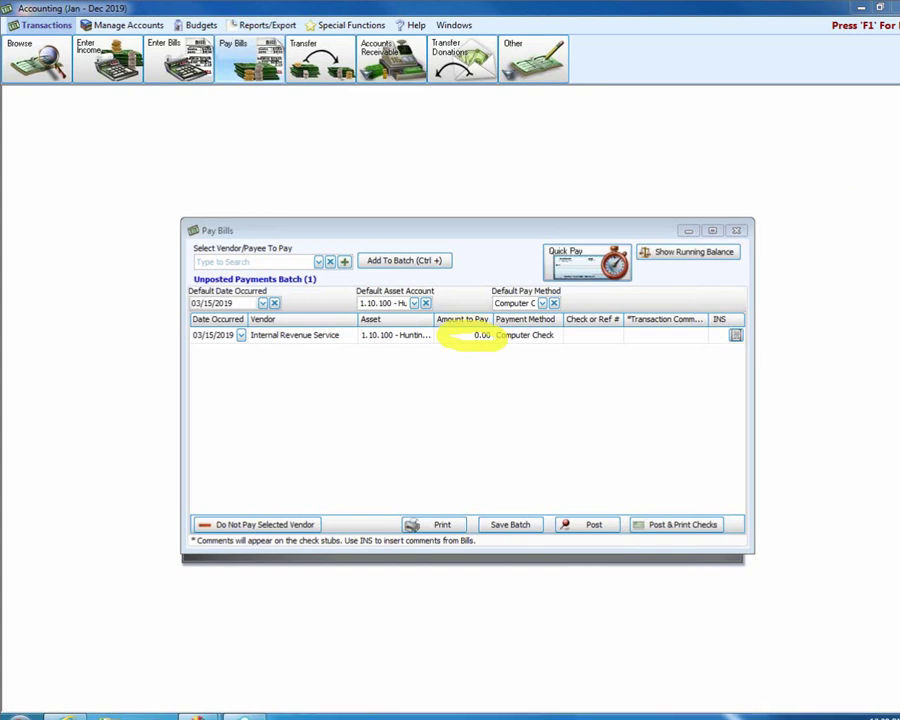
pyautogui.click(480, 335)
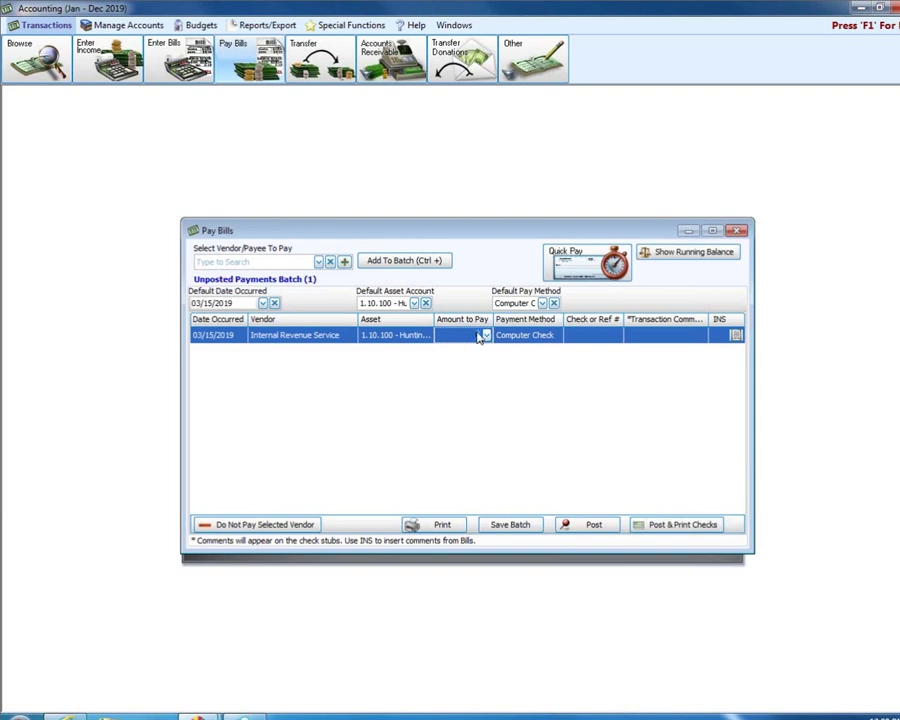
pyautogui.write('3')
# - Use Quick Pay to view the outstanding bills and select the City Florist bill dated 03/18/2019 for payment
pyautogui.click(568, 274)
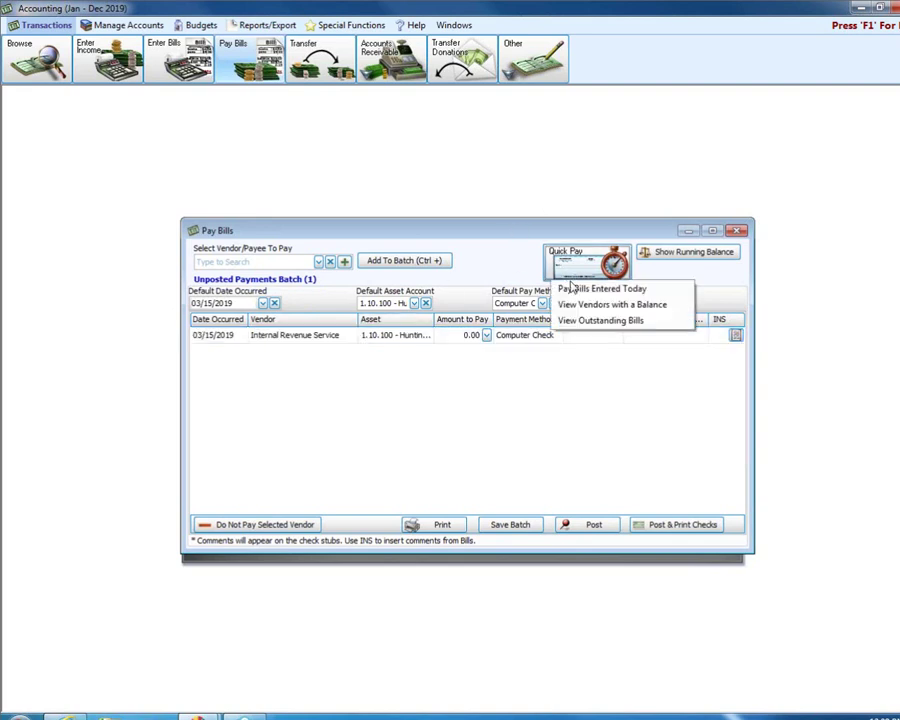
pyautogui.click(600, 320)
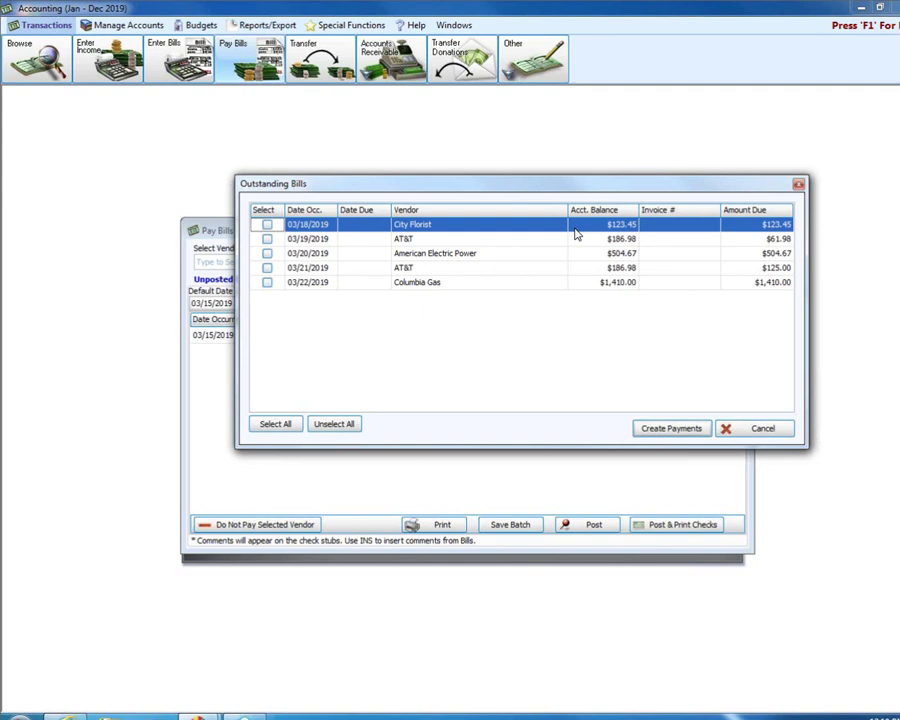
pyautogui.click(267, 225)
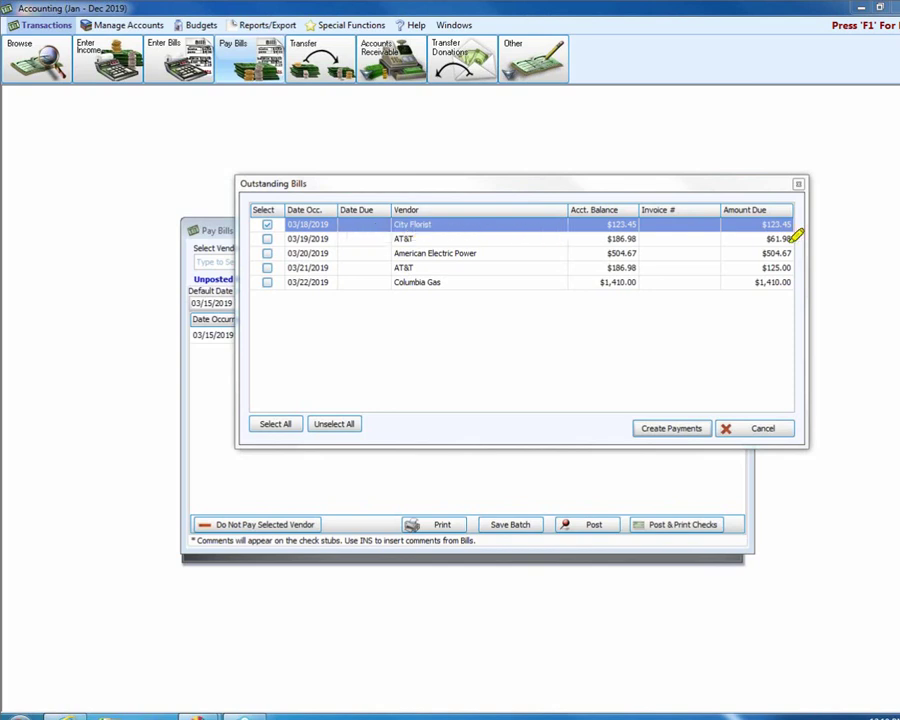
pyautogui.moveTo(762, 238)
pyautogui.mouseDown()
pyautogui.moveTo(794, 238)
pyautogui.moveTo(806, 266)
pyautogui.mouseUp()
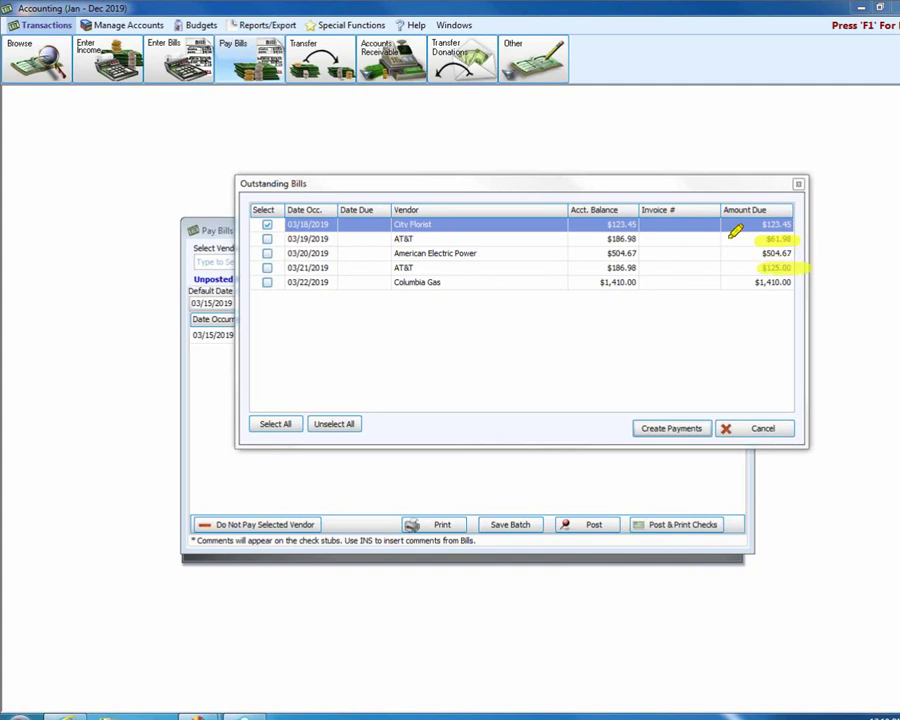
# - Add the AT&T bill dated 03/19/2019 and the American Electric Power bill to the selection and create the payments
pyautogui.moveTo(738, 238); pyautogui.dragTo(818, 237)
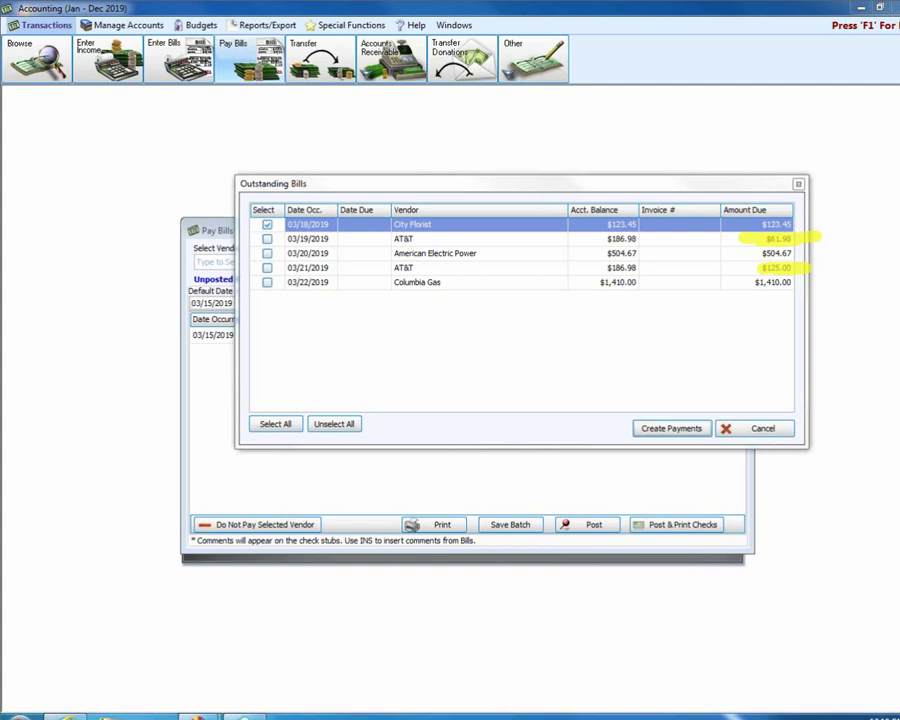
pyautogui.press('Escape')
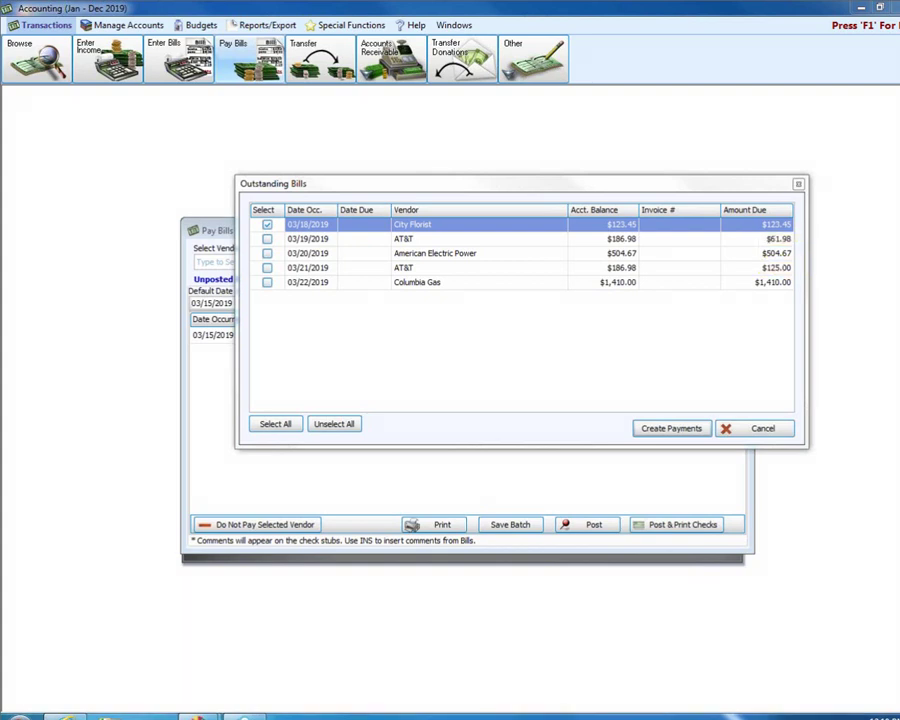
pyautogui.click(268, 242)
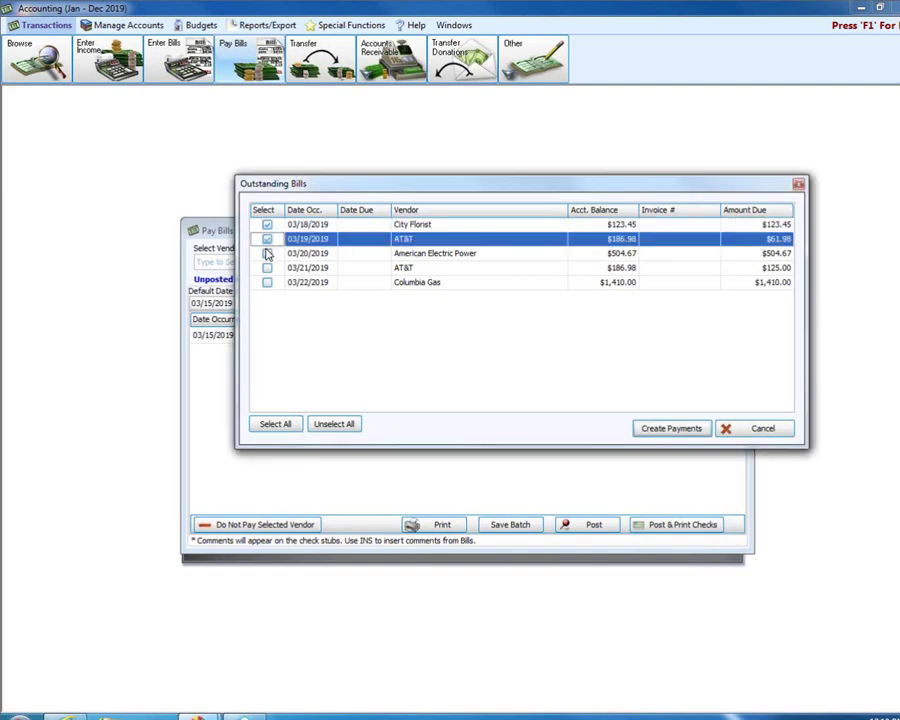
pyautogui.click(268, 255)
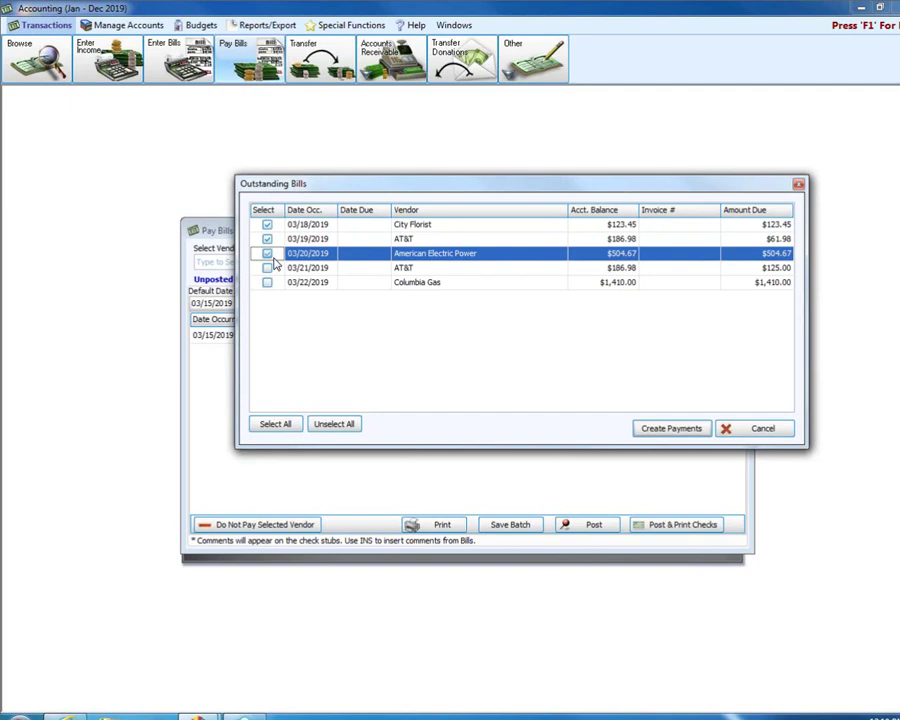
pyautogui.click(672, 428)
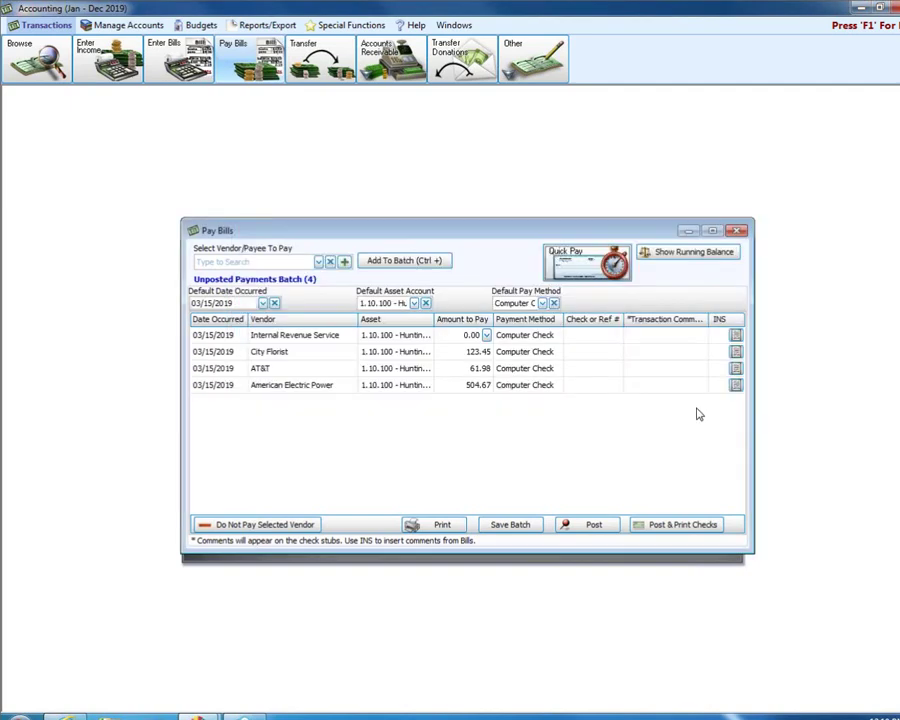
# - Expand the AT&T payment to examine its outstanding bills and which one is marked to pay
pyautogui.click(285, 373)
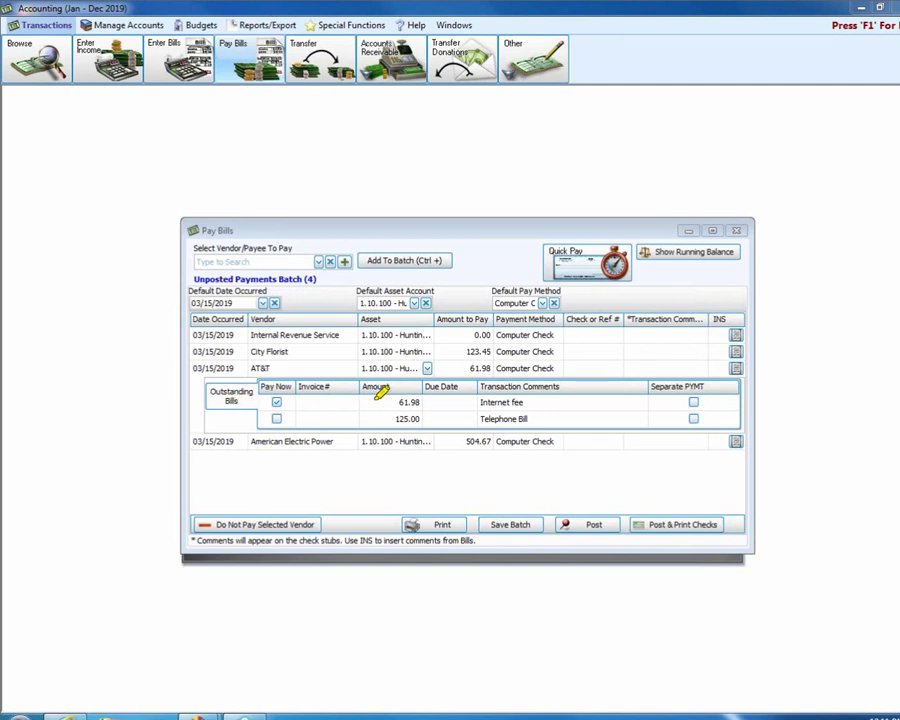
pyautogui.moveTo(398, 401)
pyautogui.mouseDown()
pyautogui.moveTo(438, 401)
pyautogui.moveTo(453, 418)
pyautogui.mouseUp()
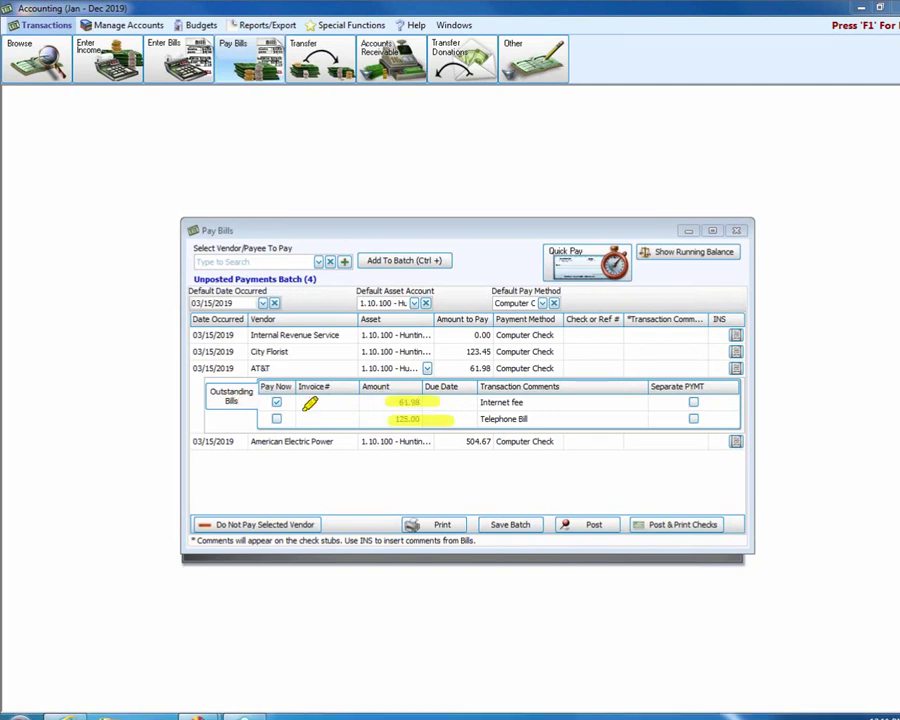
pyautogui.moveTo(284, 401); pyautogui.dragTo(383, 400)
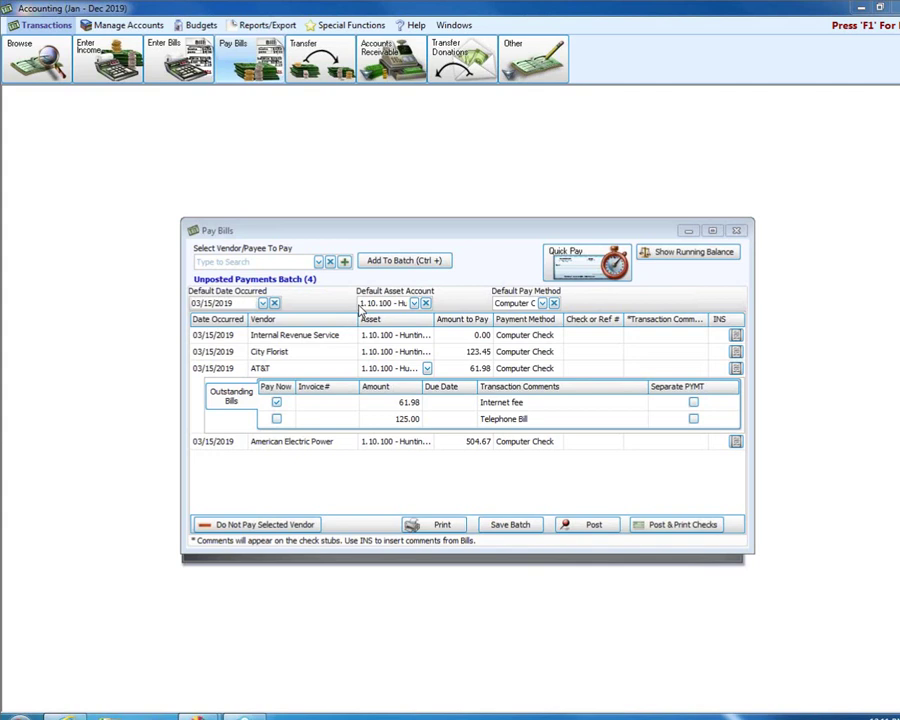
# - Set the Internal Revenue Service amount to pay to 1234.56 and the batch's default date occurred to 03/18/2019
pyautogui.click(462, 335)
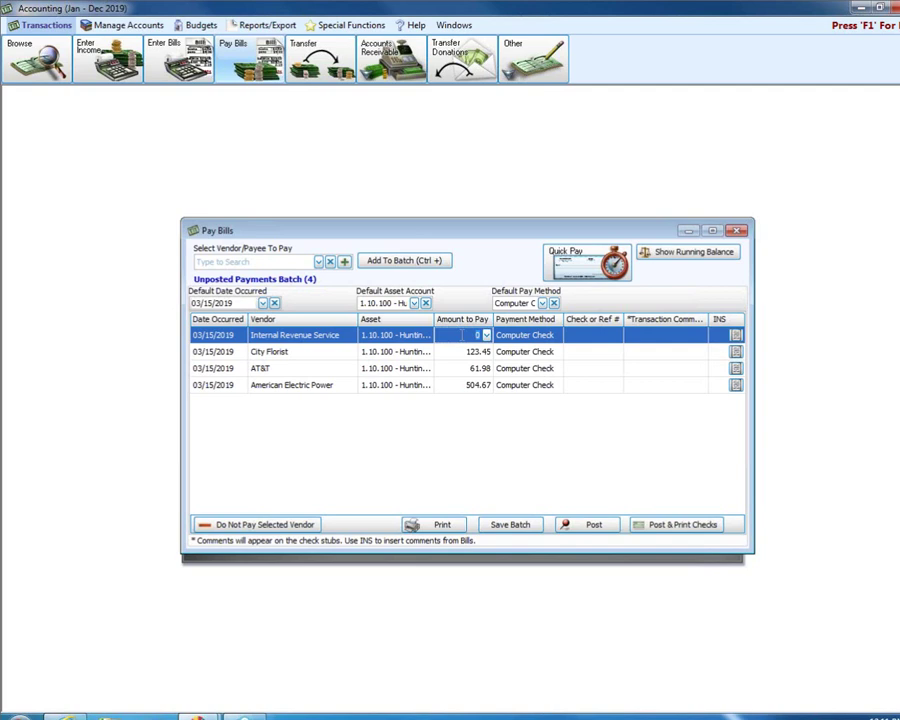
pyautogui.write('1234.56')
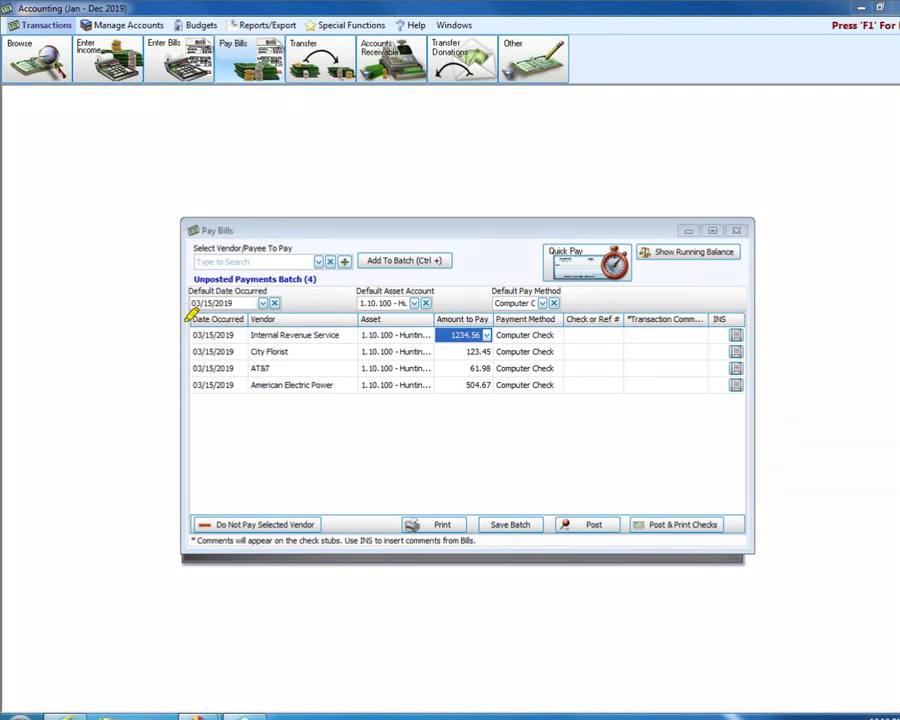
pyautogui.moveTo(191, 315); pyautogui.dragTo(200, 385)
pyautogui.click(213, 352)
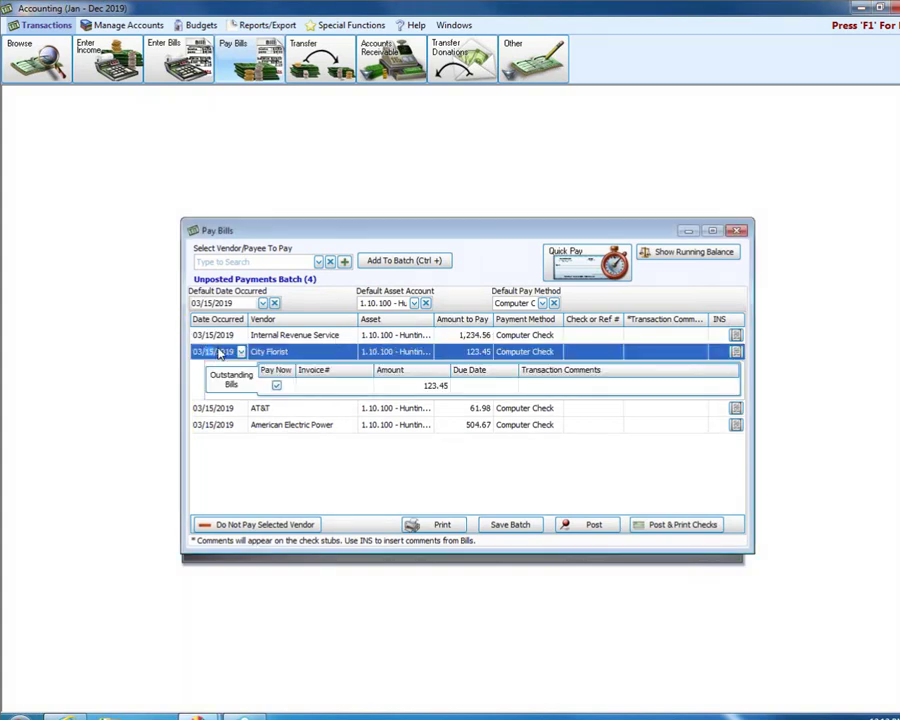
pyautogui.click(262, 303)
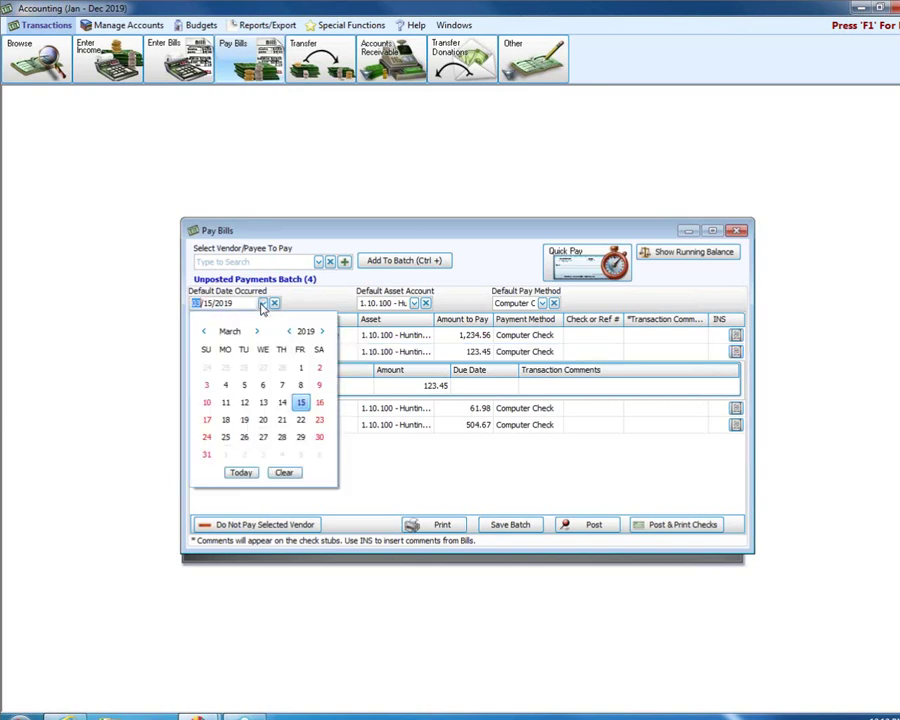
pyautogui.click(225, 420)
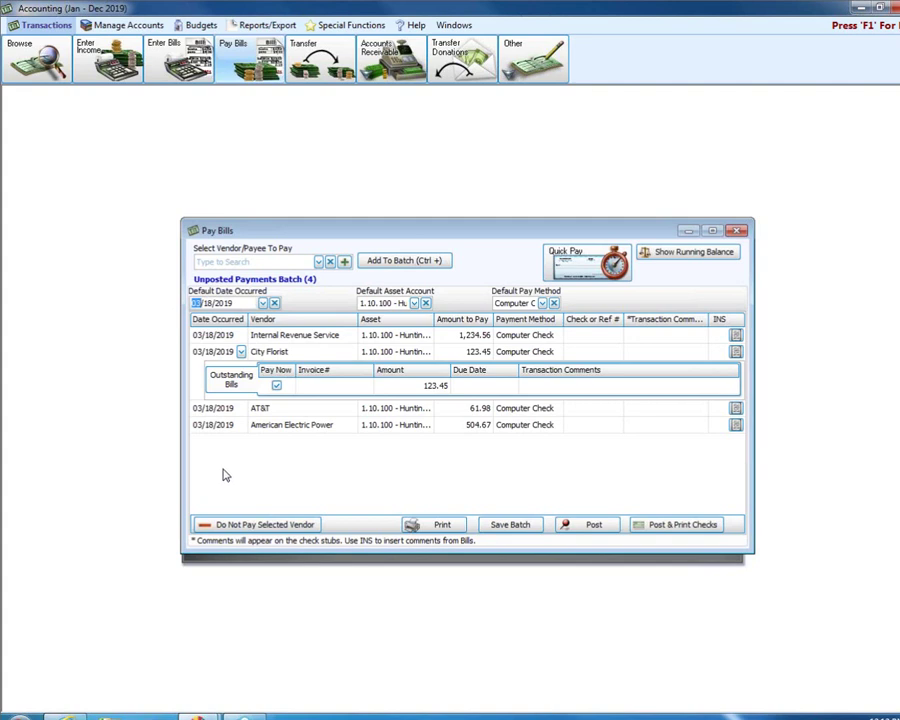
# - Change the date occurred of only the AT&T payment to 03/20/2019
pyautogui.click(213, 408)
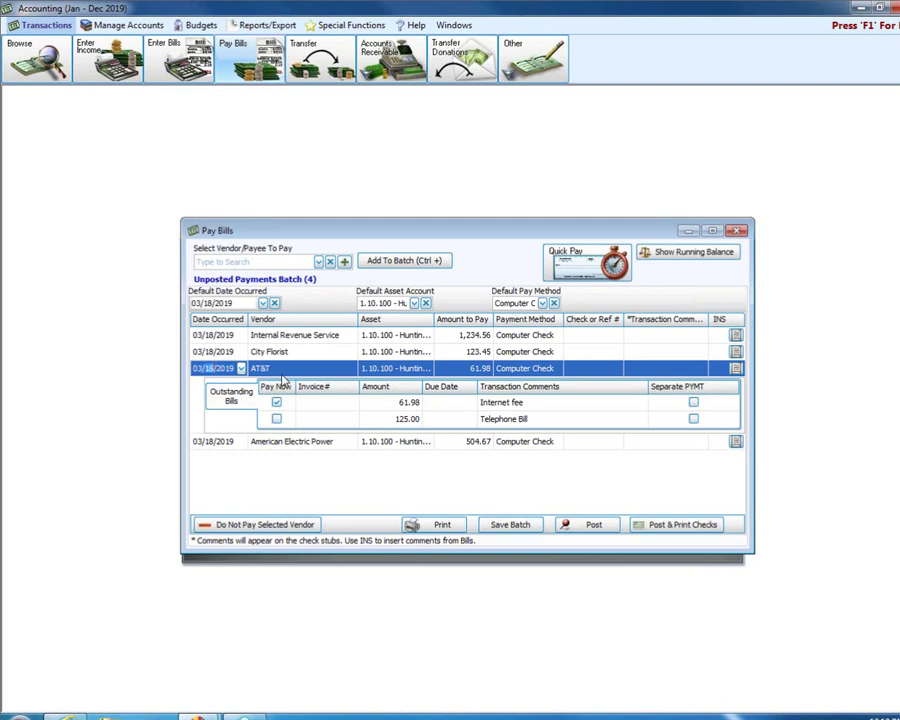
pyautogui.write('20')
pyautogui.click(203, 351)
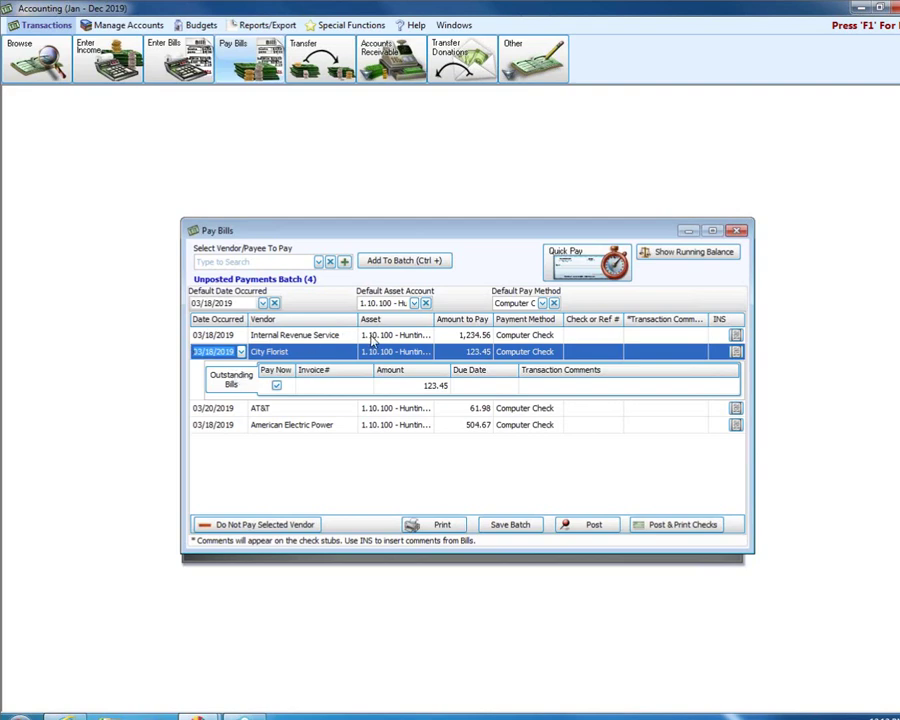
# - Set the Internal Revenue Service payment's asset to 1.10.110 Fifth Third Savings and the City Florist payment method to EFT
pyautogui.click(426, 336)
pyautogui.click(426, 336)
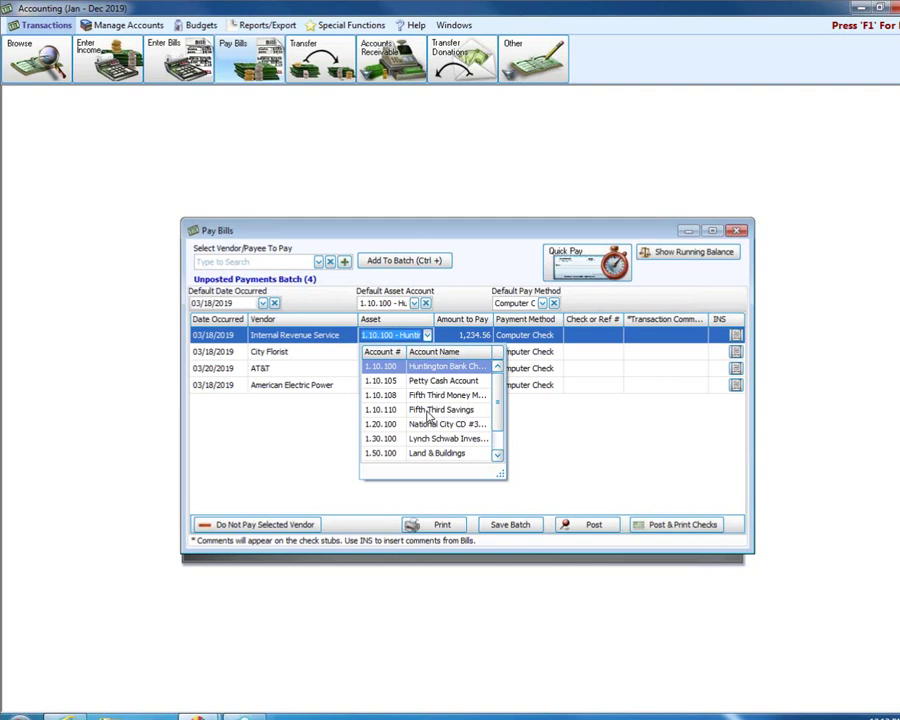
pyautogui.click(428, 411)
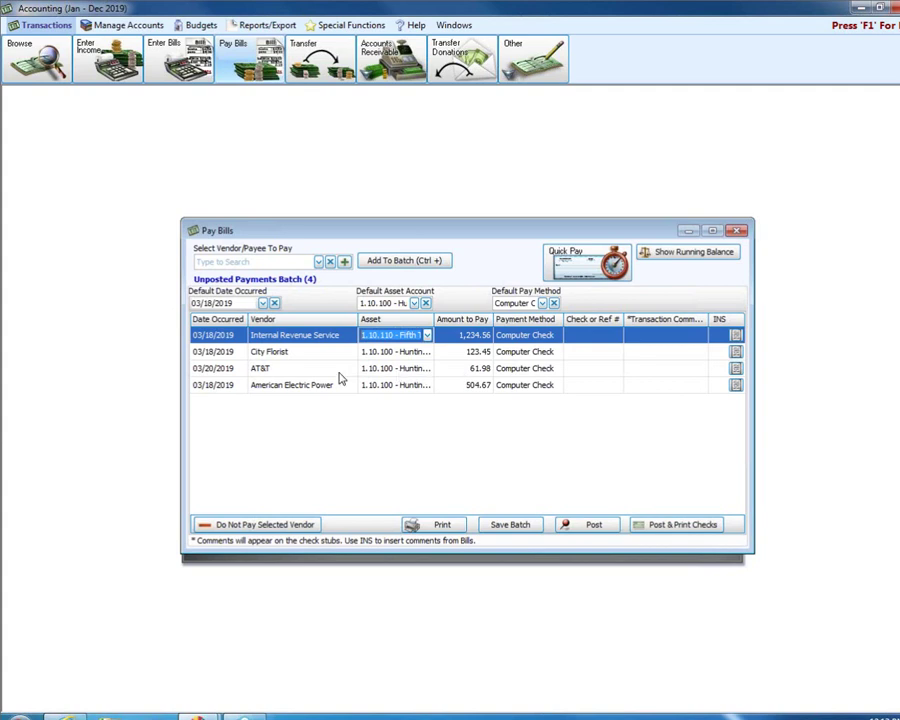
pyautogui.click(538, 353)
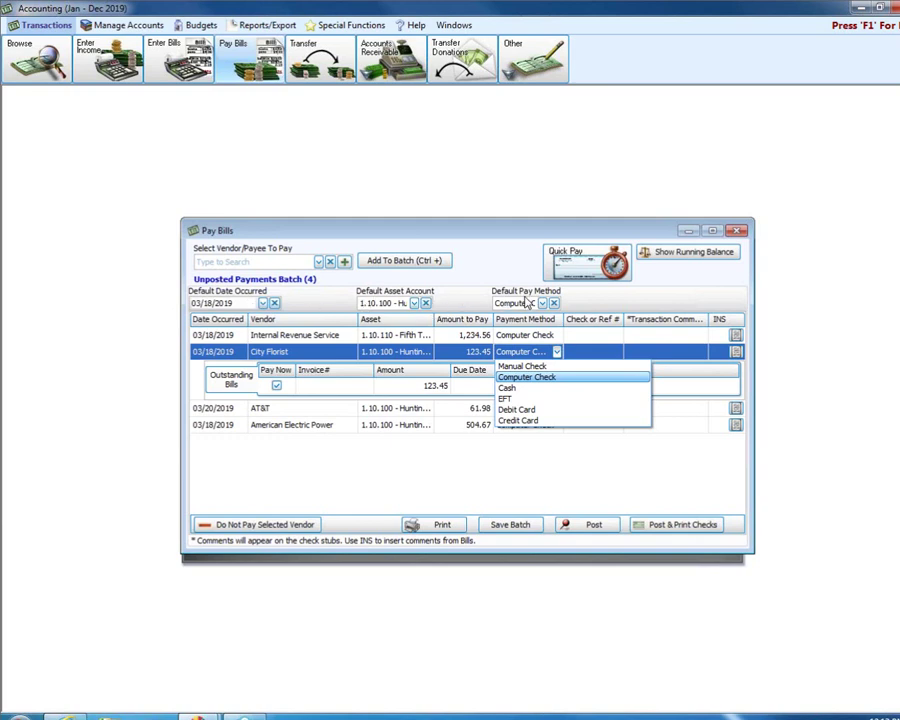
pyautogui.click(507, 400)
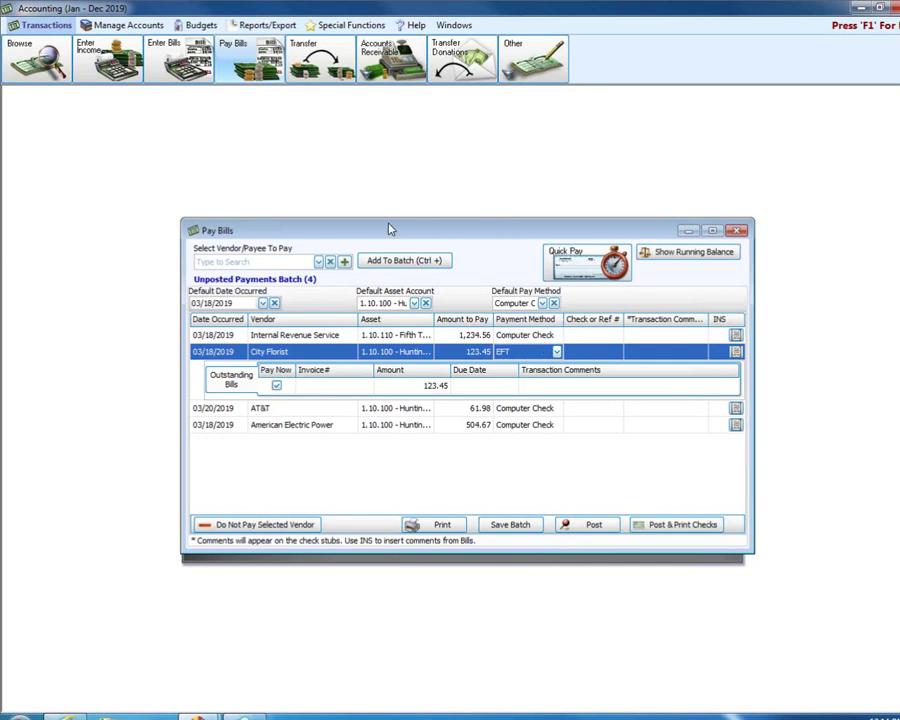
# - Add the vendor Alex's Plumbing to the payment batch and set its amount to pay to 500.00
pyautogui.click(318, 261)
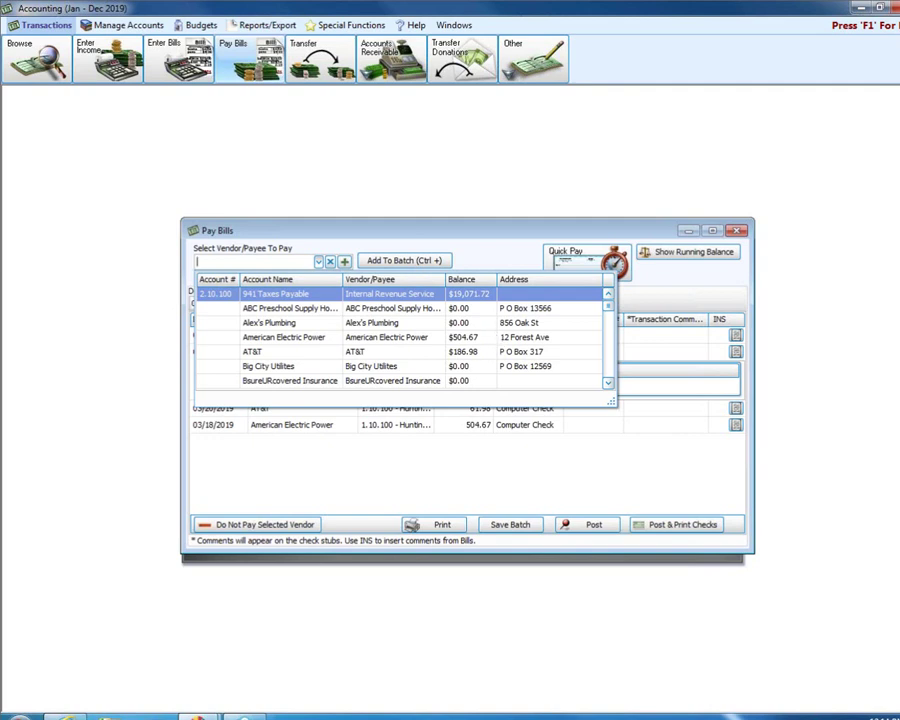
pyautogui.click(745, 207)
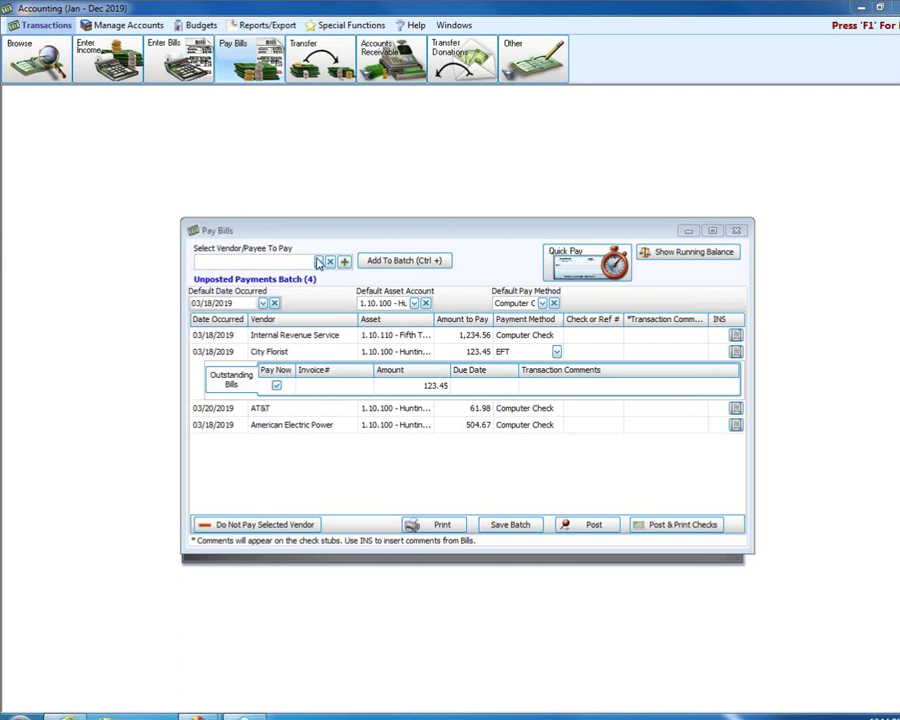
pyautogui.click(318, 262)
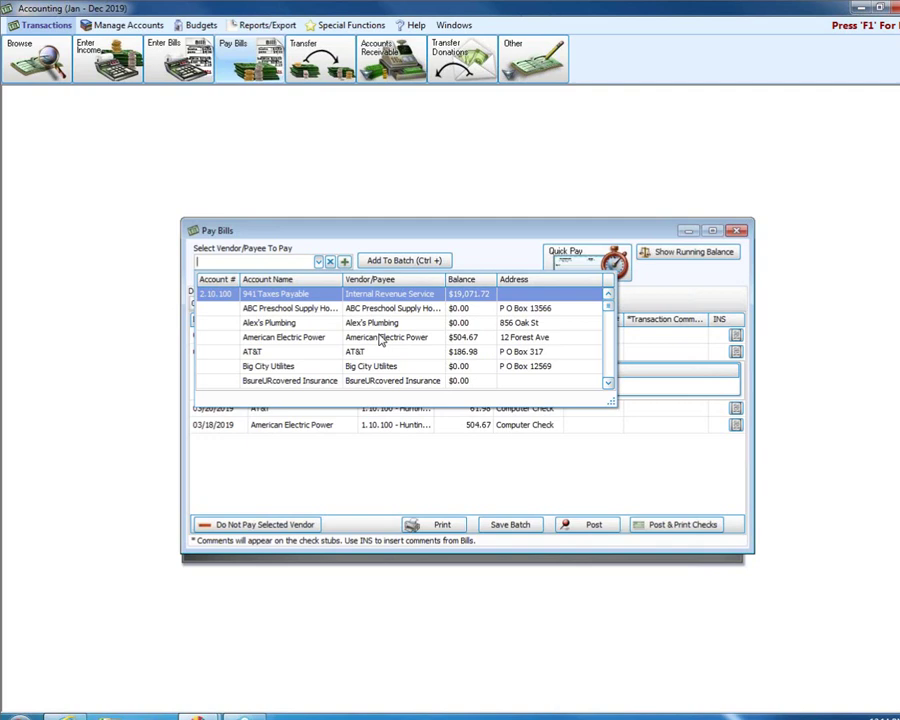
pyautogui.click(608, 383)
pyautogui.click(608, 383)
pyautogui.click(608, 383)
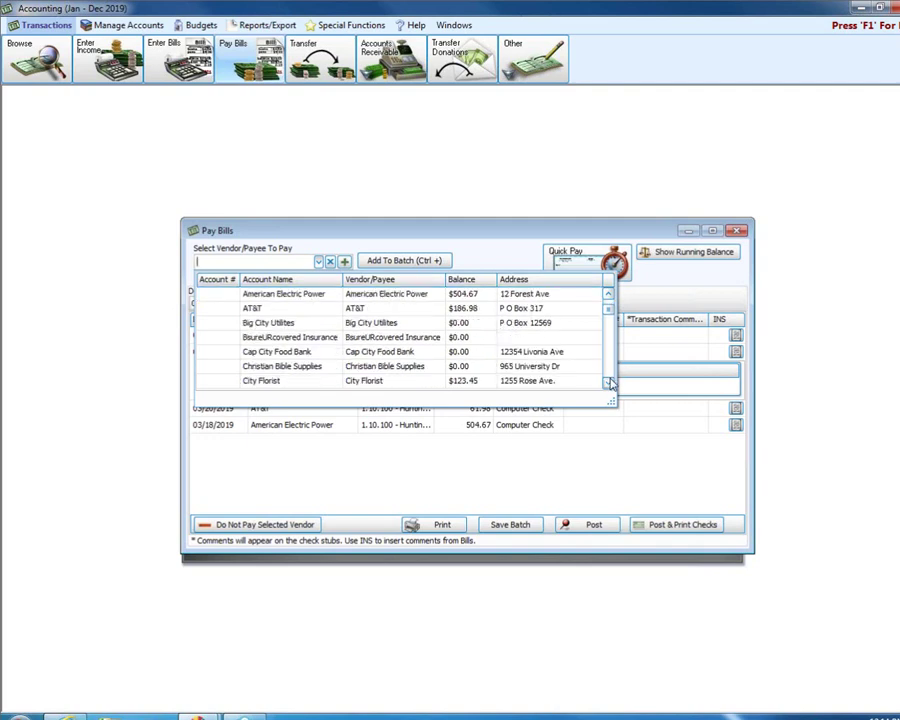
pyautogui.click(608, 383)
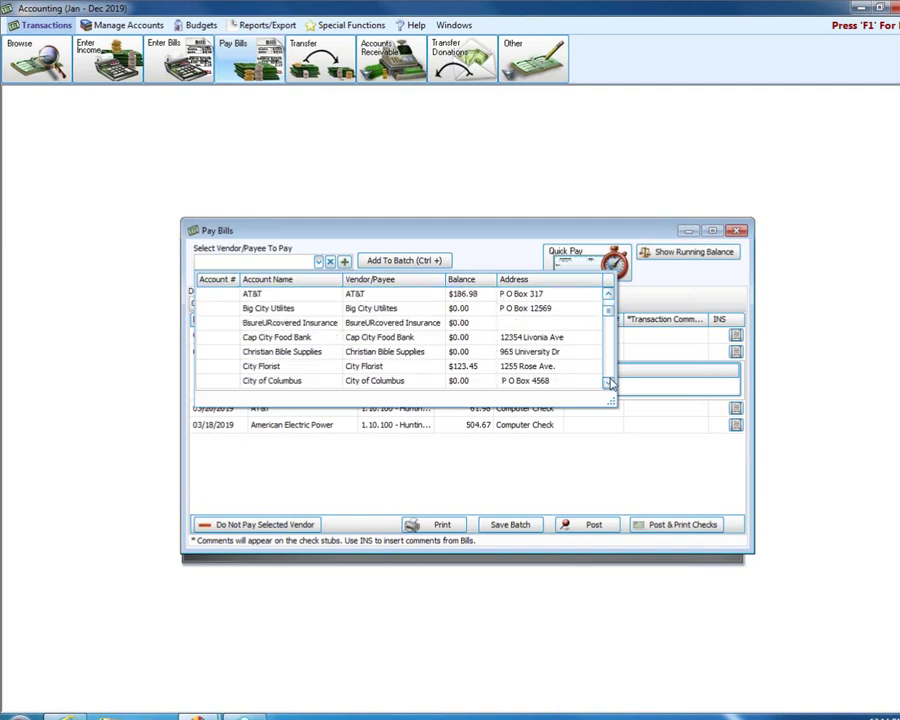
pyautogui.click(607, 294)
pyautogui.click(607, 294)
pyautogui.click(607, 294)
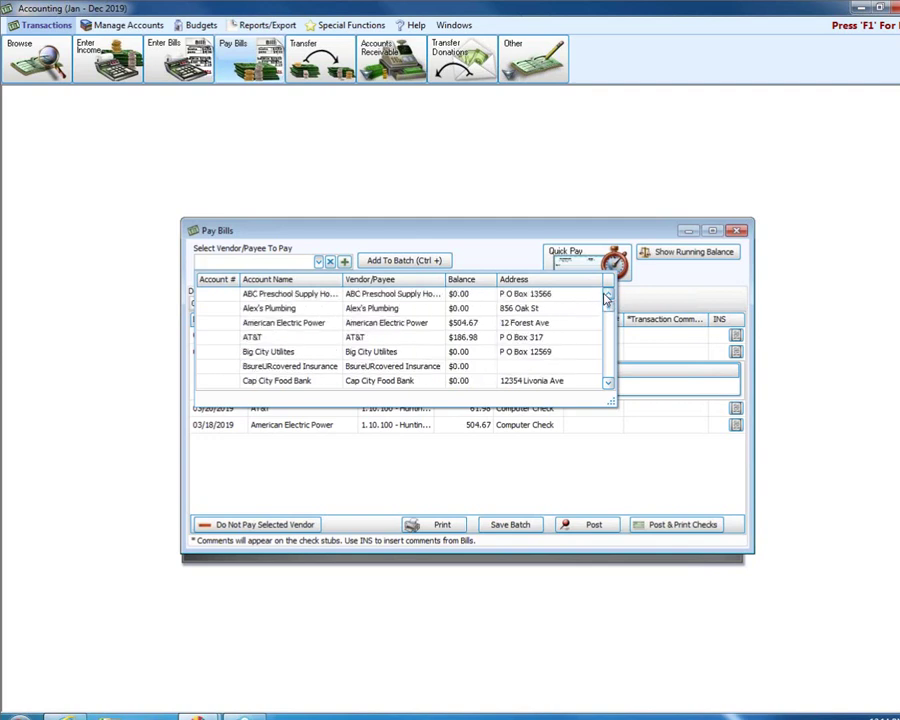
pyautogui.click(358, 308)
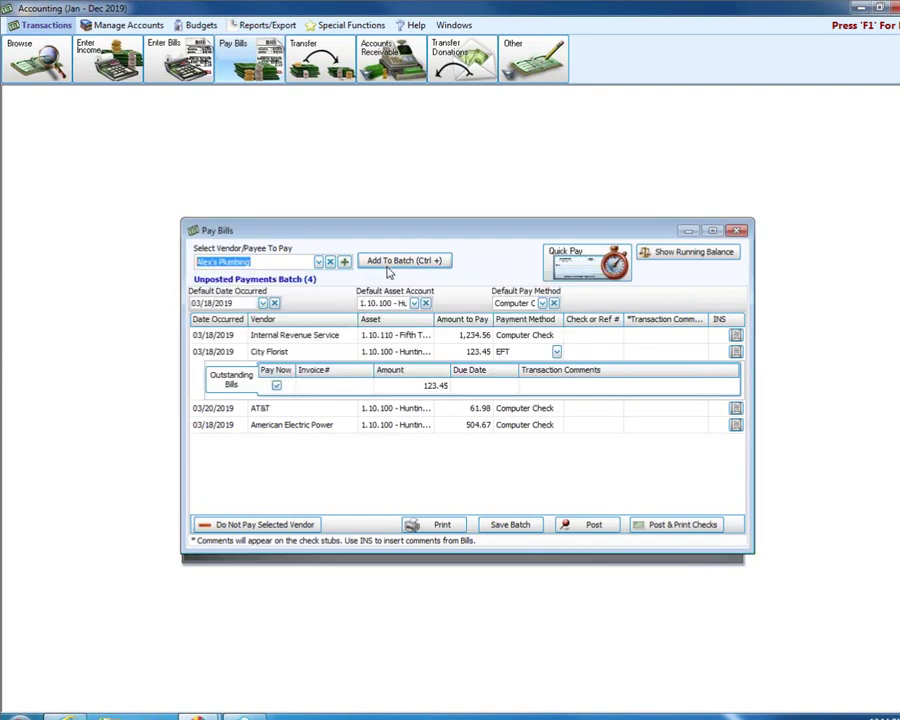
pyautogui.click(390, 262)
pyautogui.click(478, 403)
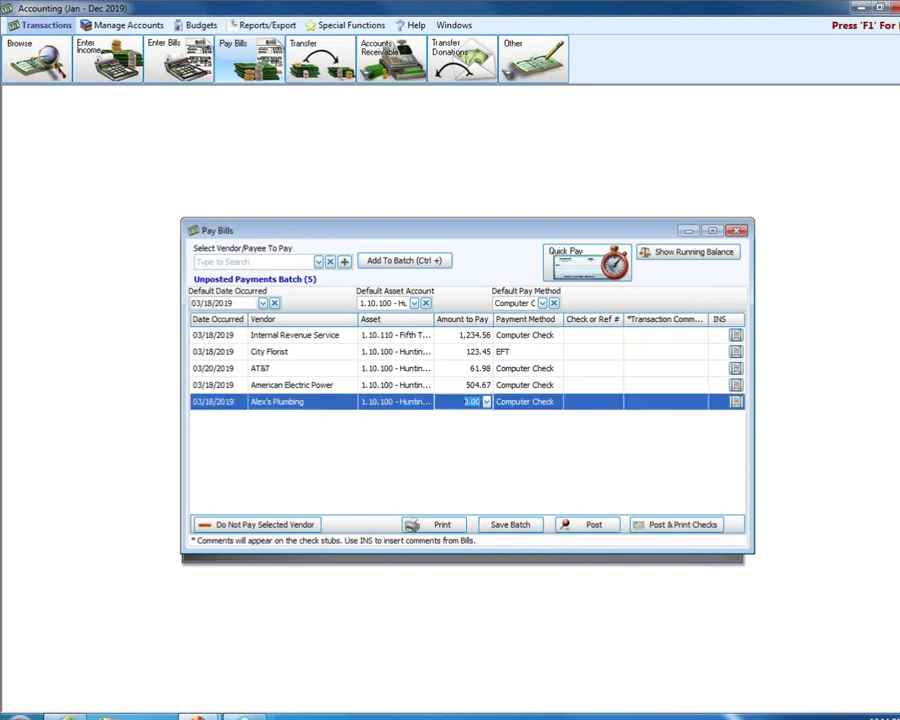
pyautogui.write('500.00')
# - Enter reference number 123456789 for the City Florist payment and append the bill comment "3/09-3/15/2019 flowers" as its transaction comment
pyautogui.click(580, 351)
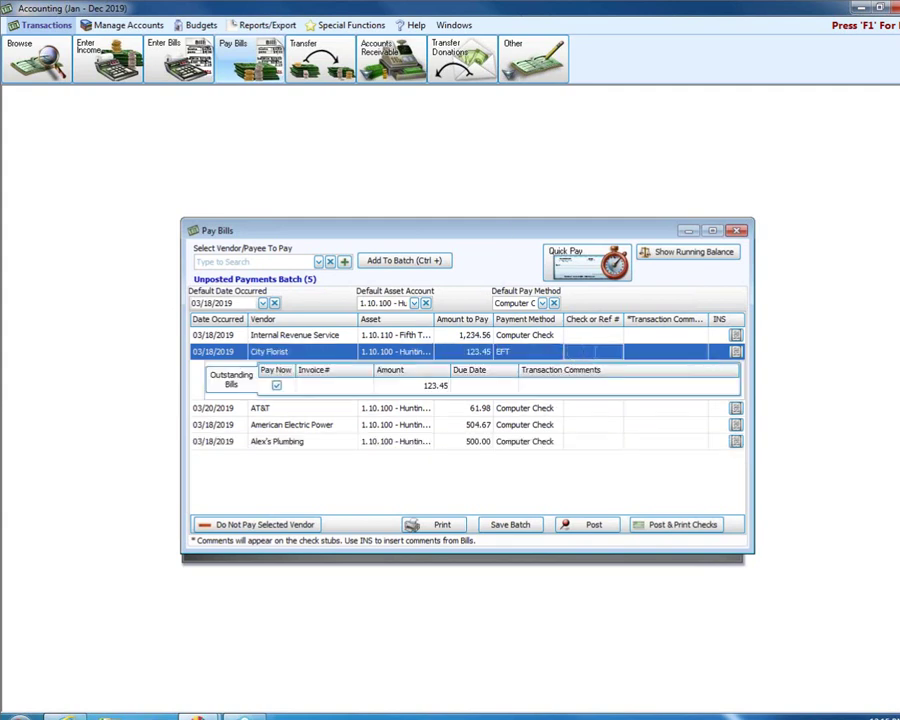
pyautogui.write('123456789')
pyautogui.click(654, 336)
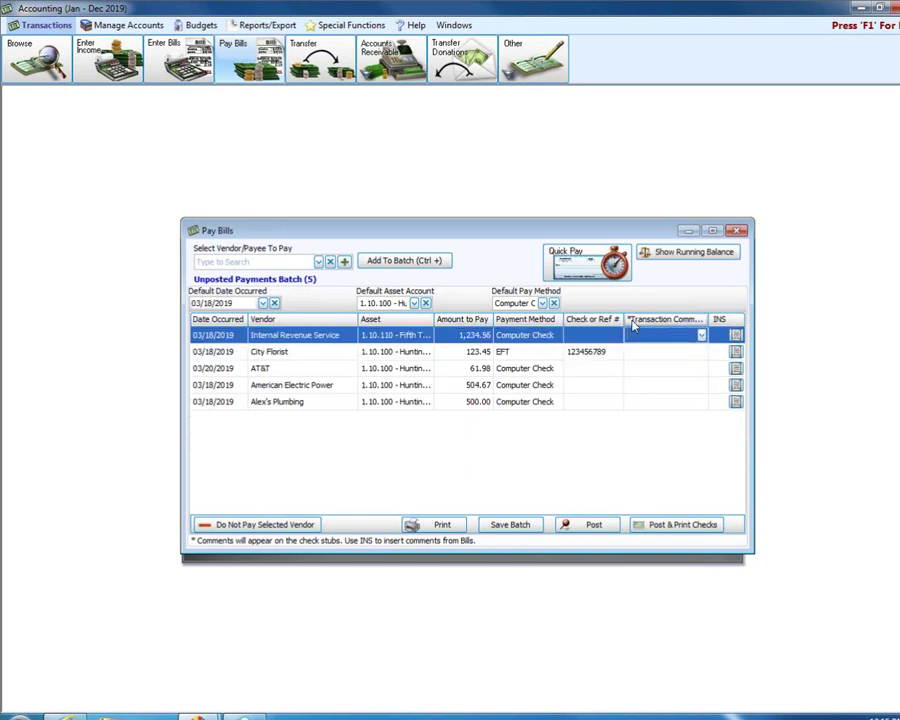
pyautogui.click(701, 334)
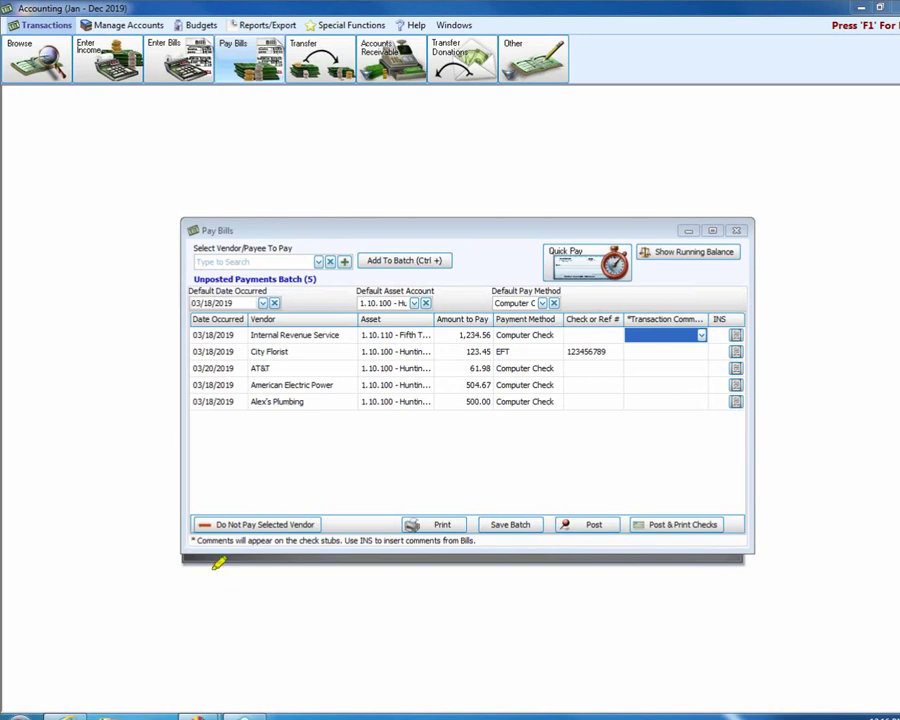
pyautogui.moveTo(186, 558); pyautogui.dragTo(516, 548)
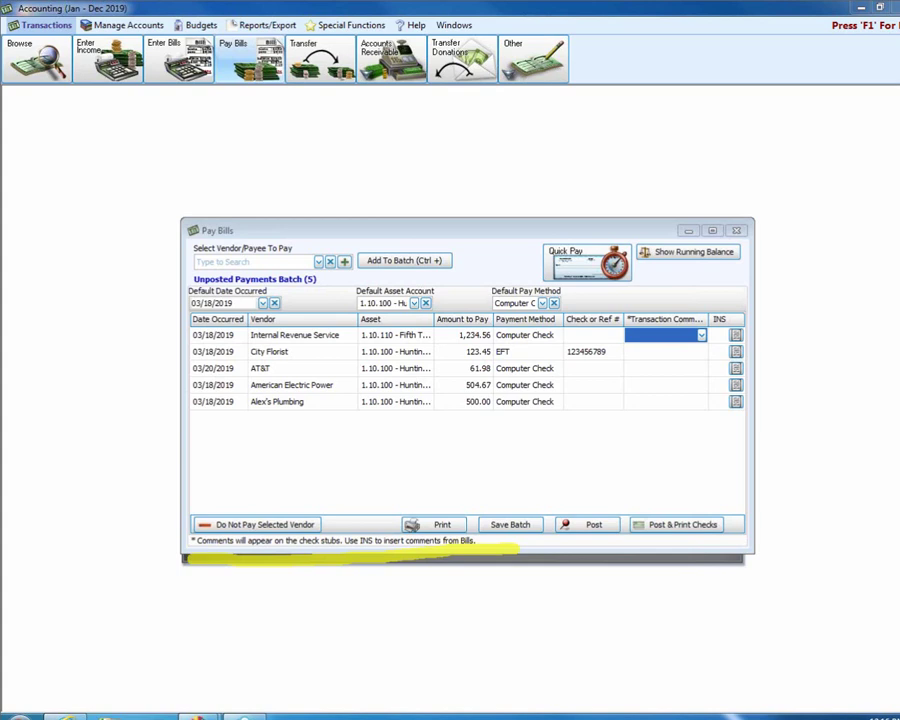
pyautogui.press('Escape')
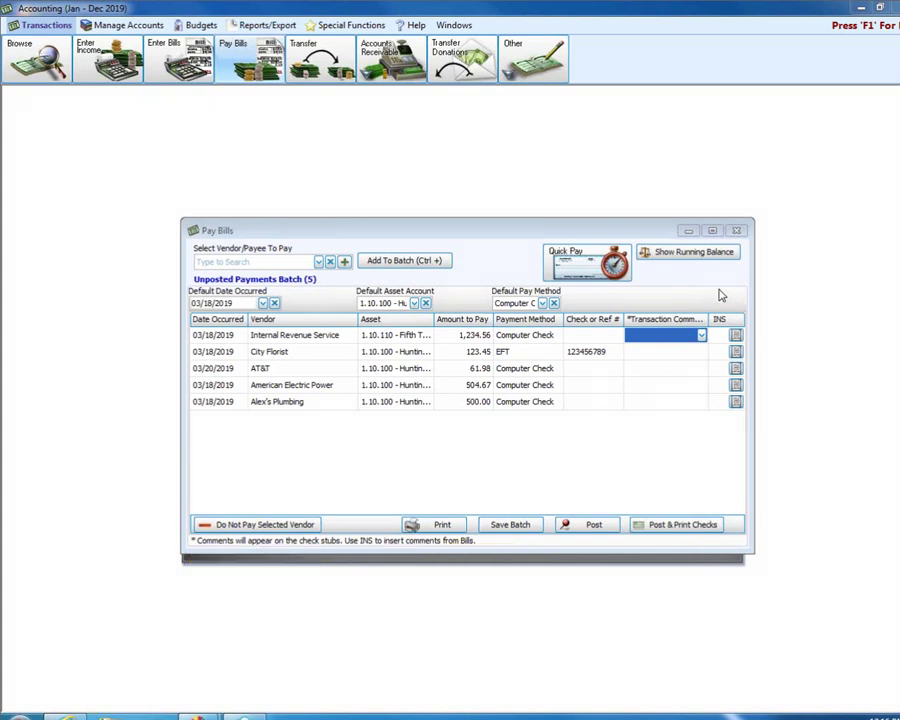
pyautogui.click(736, 351)
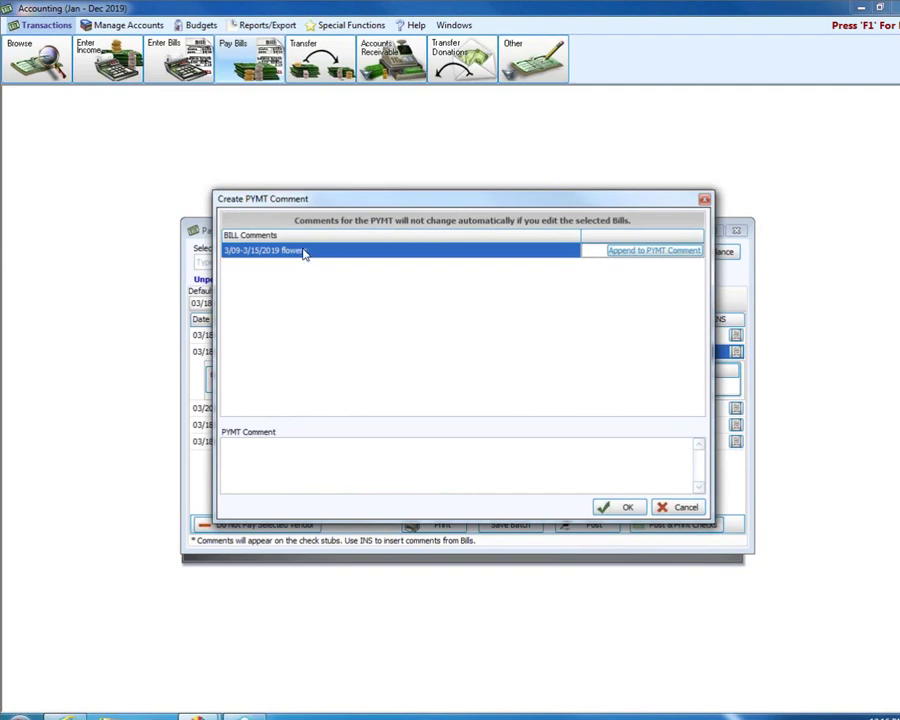
pyautogui.click(637, 254)
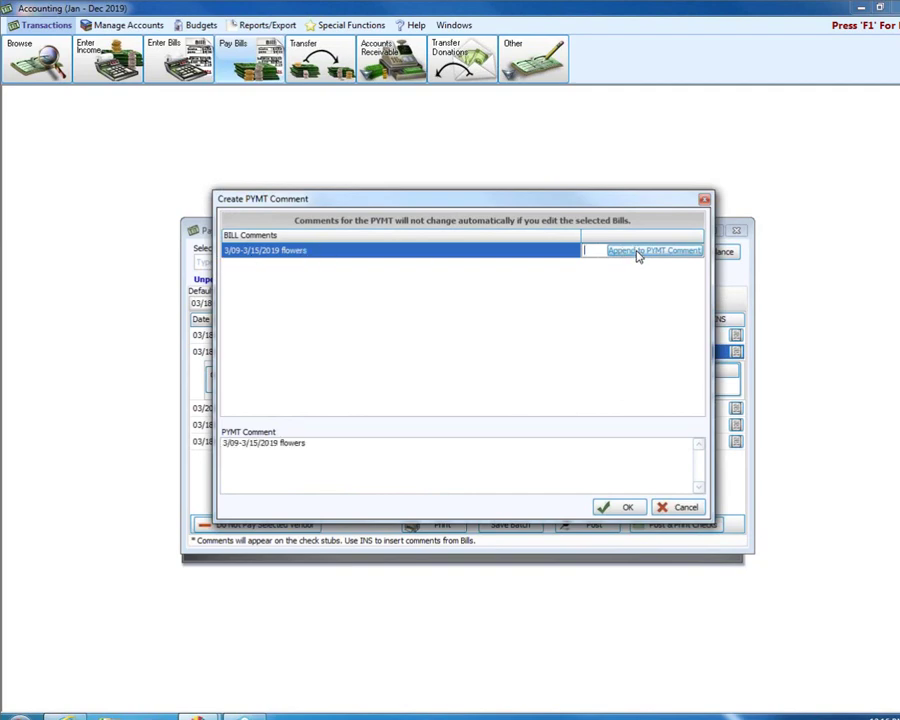
pyautogui.click(620, 510)
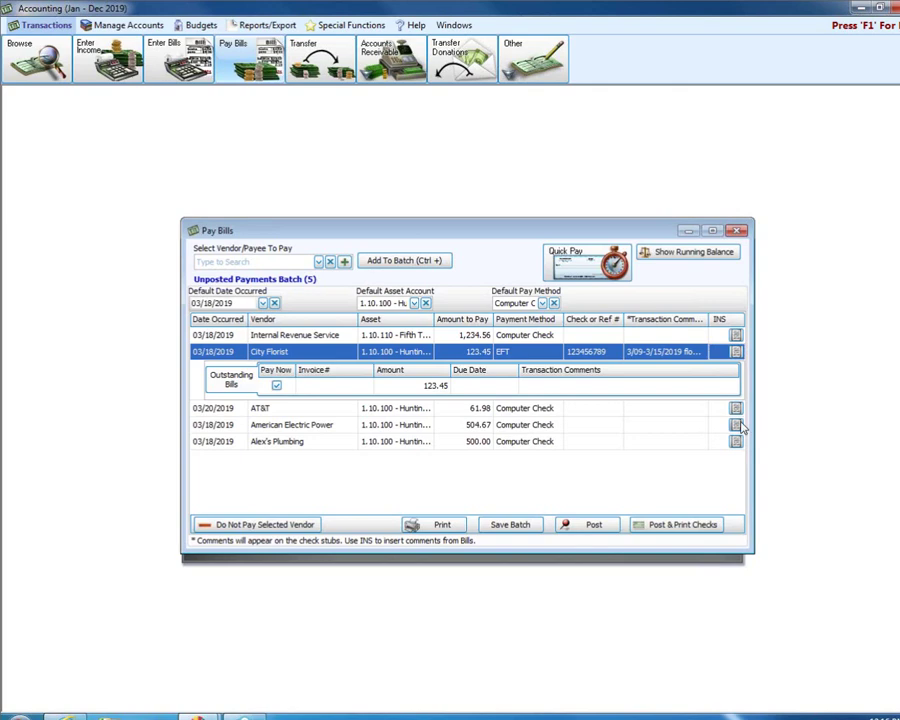
# - Append the bill comments "Feb 2019 Church electric" and "Feb 2019 electric bill for rental property" to the American Electric Power payment comment
pyautogui.click(695, 426)
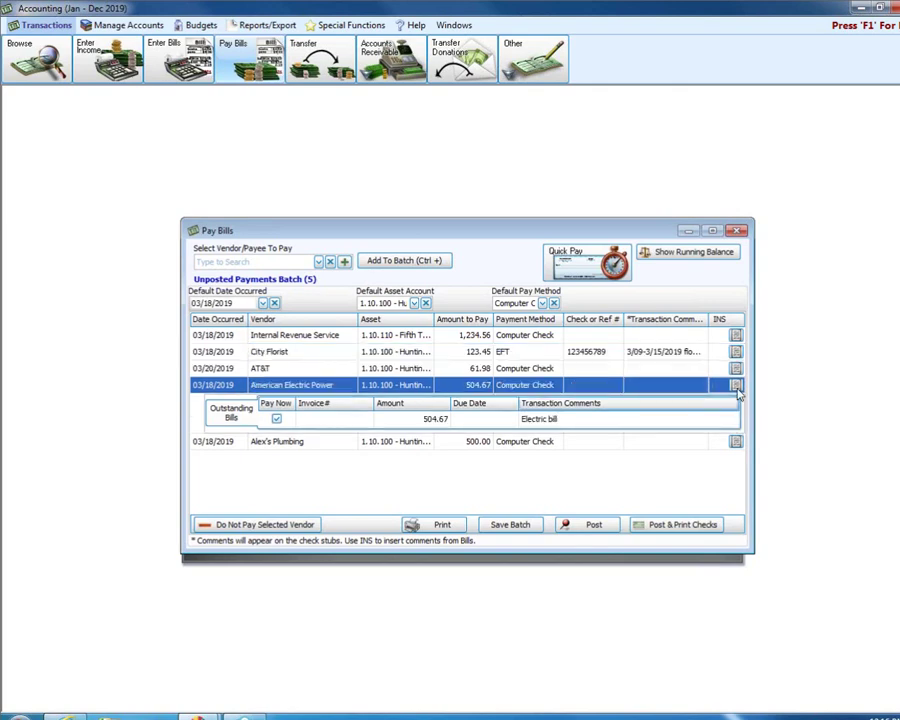
pyautogui.click(736, 386)
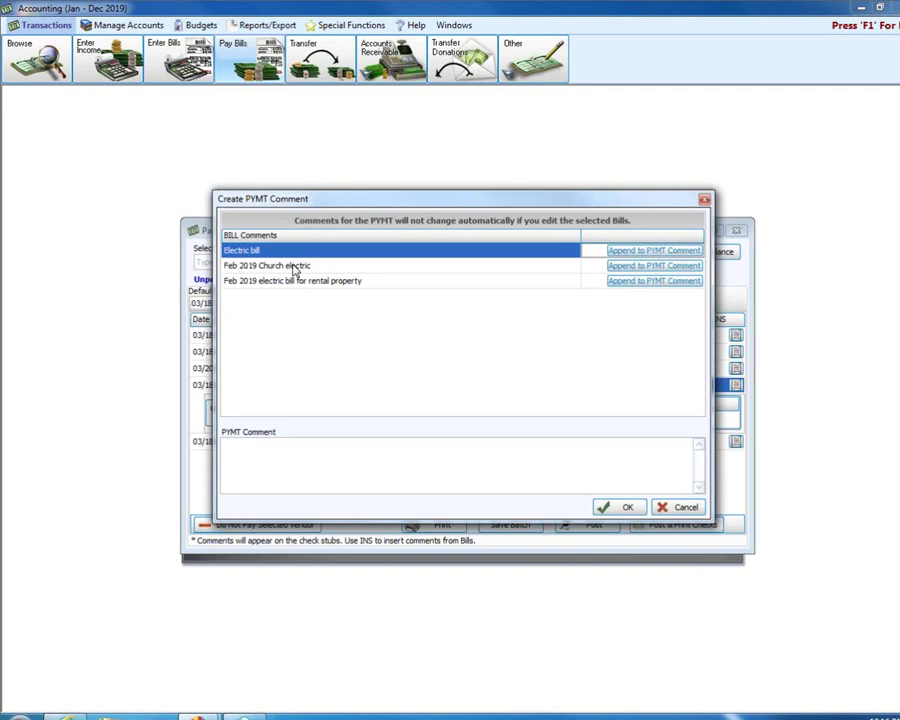
pyautogui.click(640, 267)
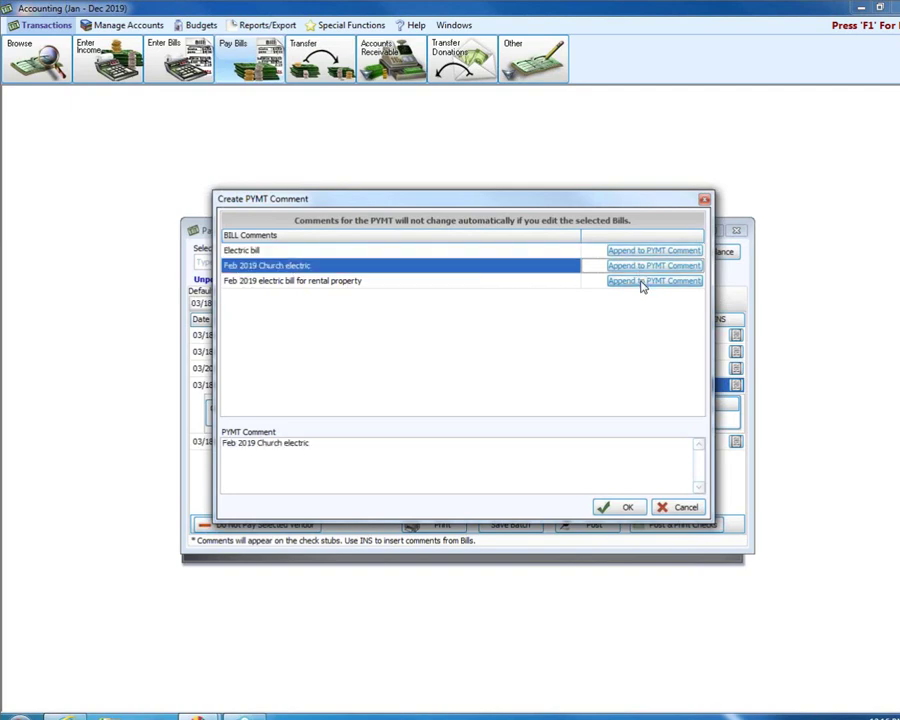
pyautogui.click(641, 283)
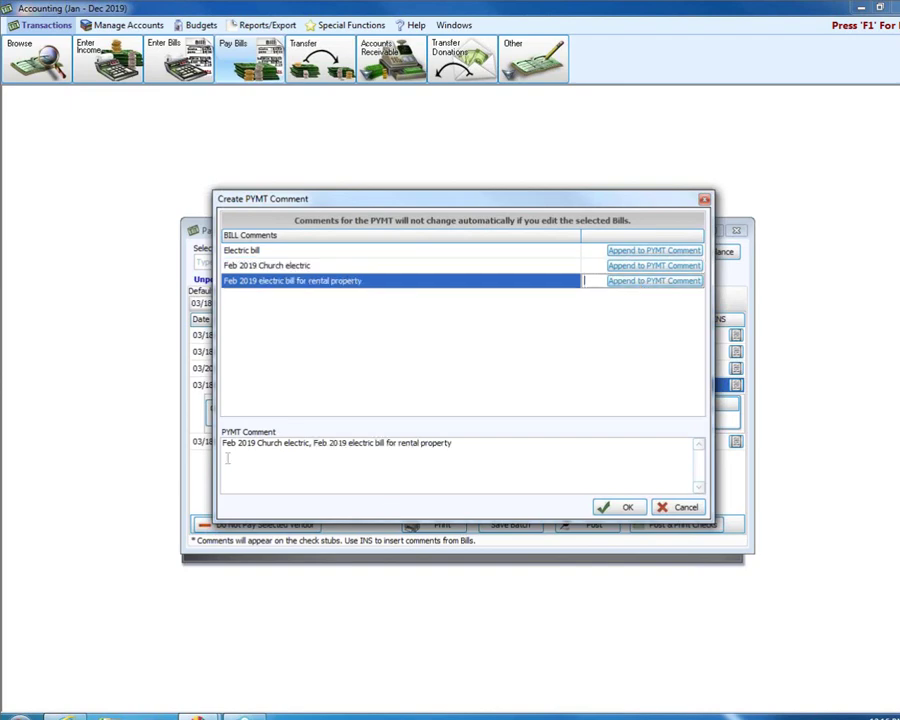
pyautogui.click(623, 508)
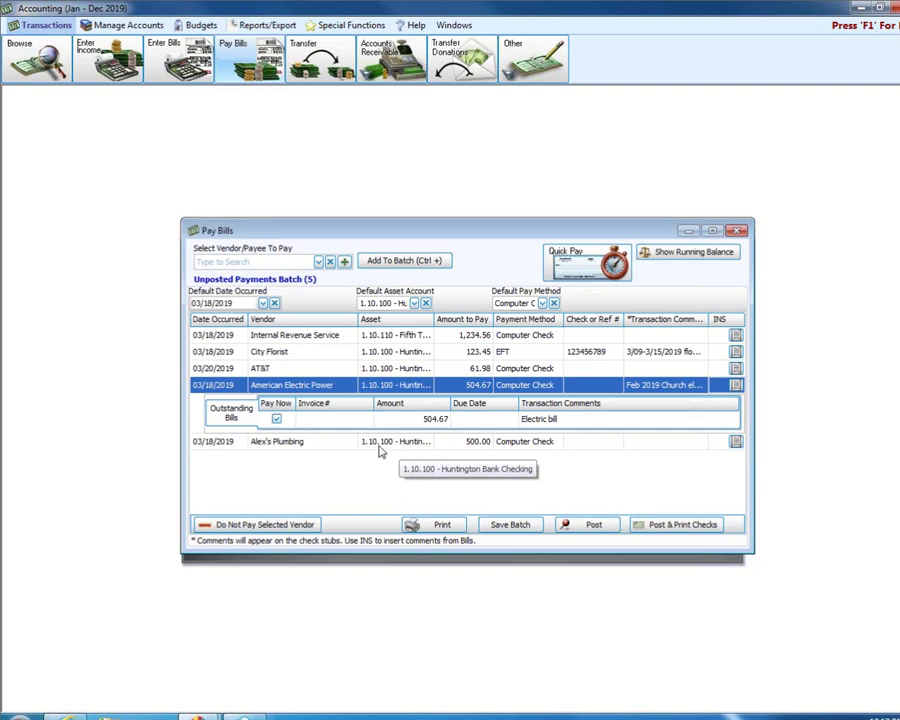
# - Remove City Florist from the unposted payments batch so that it is not paid at this time
pyautogui.click(396, 351)
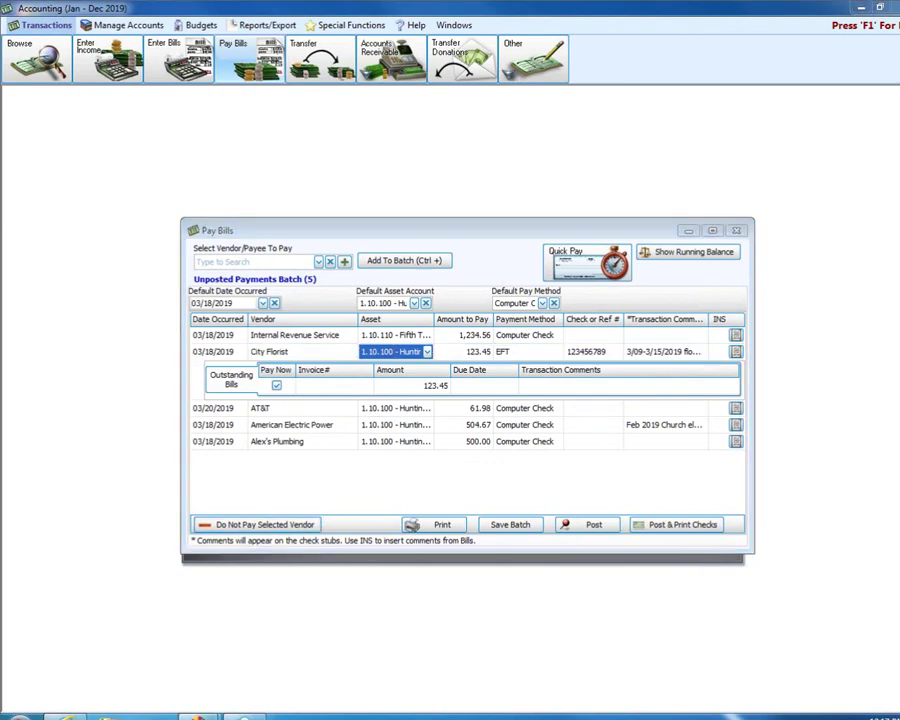
pyautogui.moveTo(178, 545)
pyautogui.mouseDown()
pyautogui.moveTo(306, 535)
pyautogui.moveTo(205, 535)
pyautogui.mouseUp()
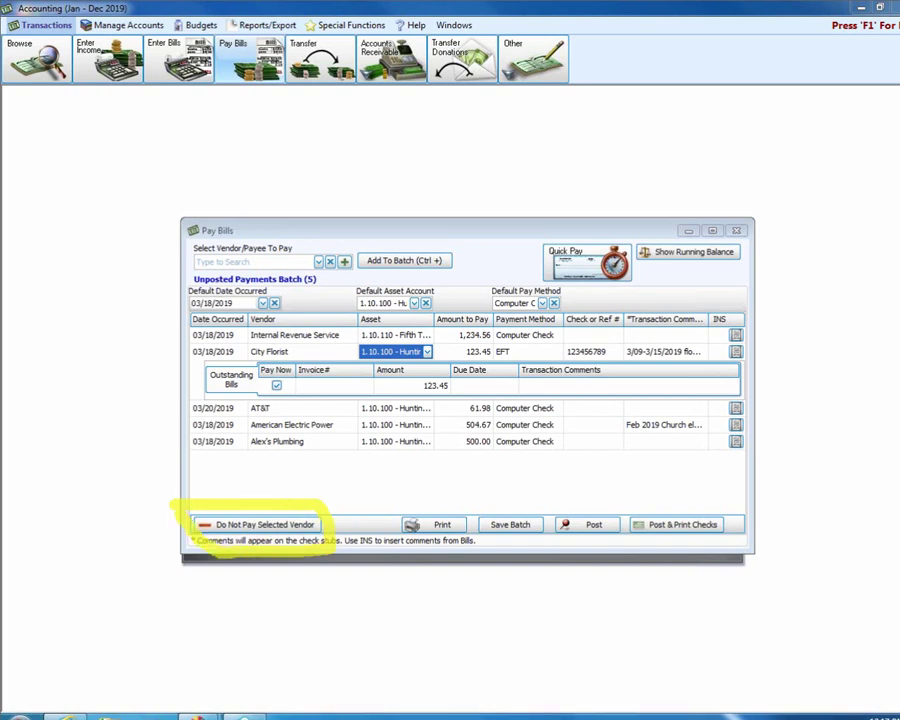
pyautogui.click(260, 525)
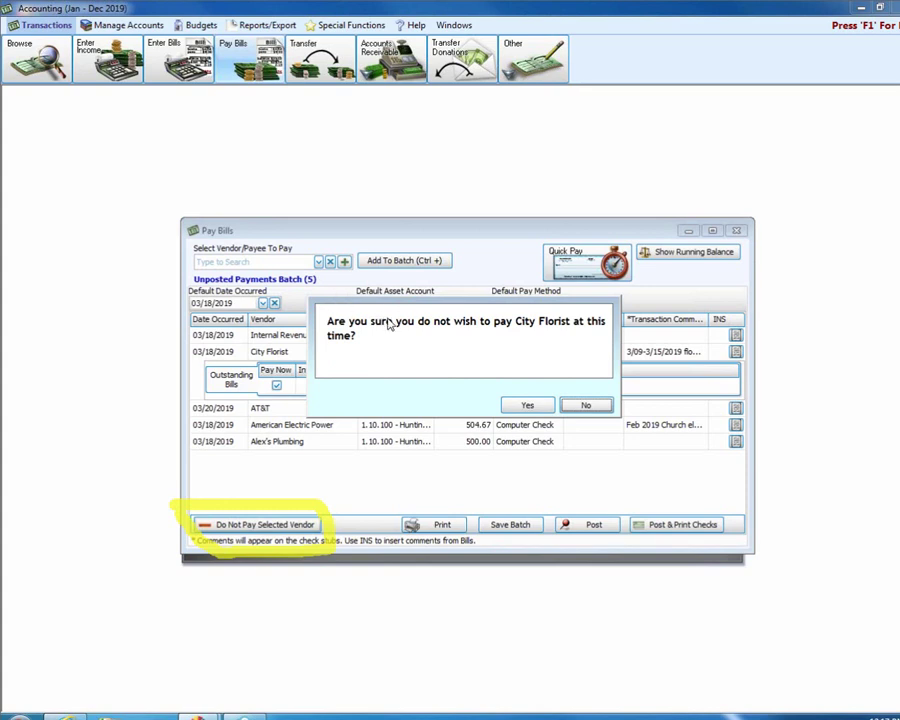
pyautogui.click(527, 405)
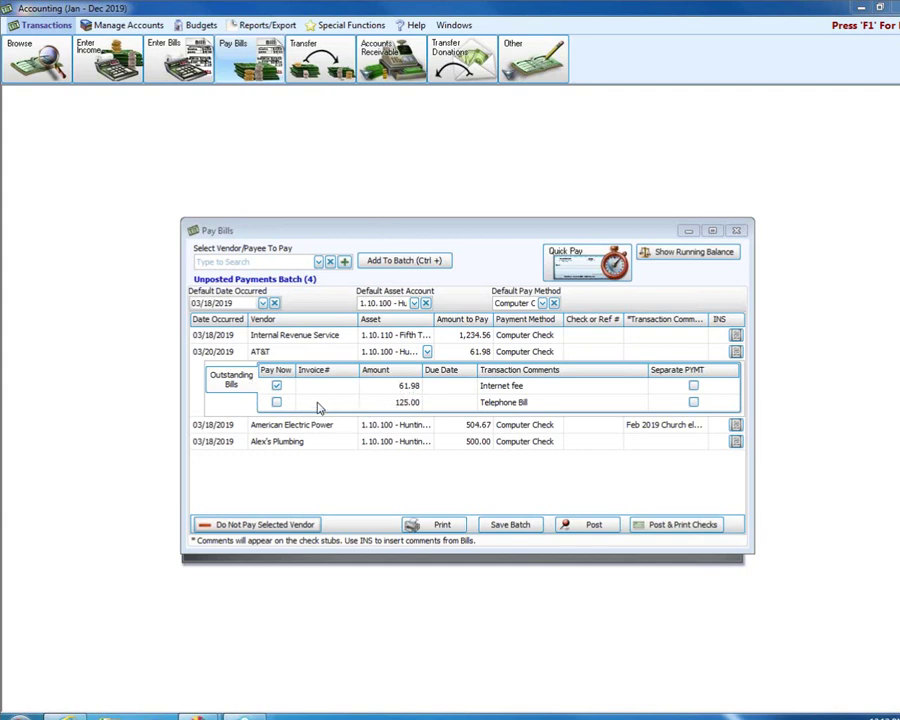
# - Include AT&T's 125.00 Telephone Bill in the payment and mark both the Internet fee and the Telephone Bill as separate payments
pyautogui.click(276, 402)
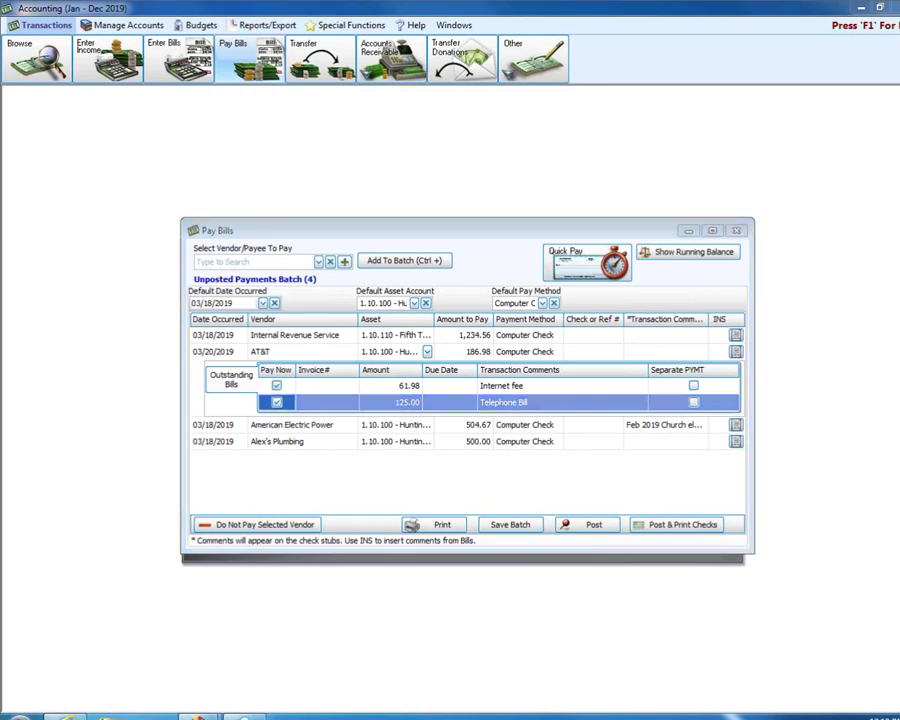
pyautogui.moveTo(655, 360)
pyautogui.mouseDown()
pyautogui.moveTo(742, 358)
pyautogui.moveTo(742, 378)
pyautogui.moveTo(718, 412)
pyautogui.moveTo(655, 412)
pyautogui.mouseUp()
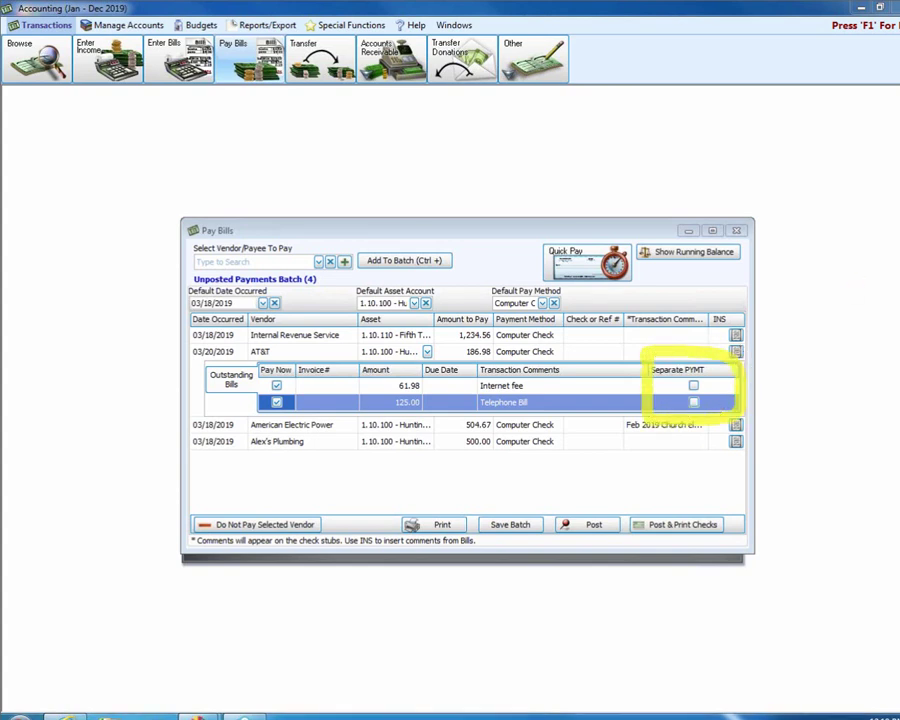
pyautogui.click(693, 385)
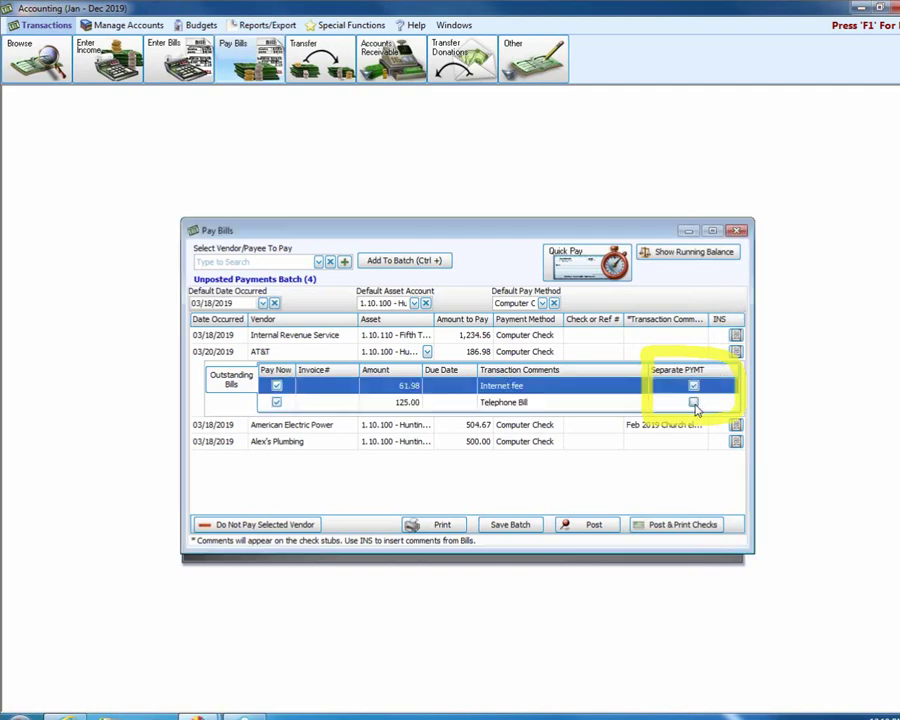
pyautogui.click(694, 403)
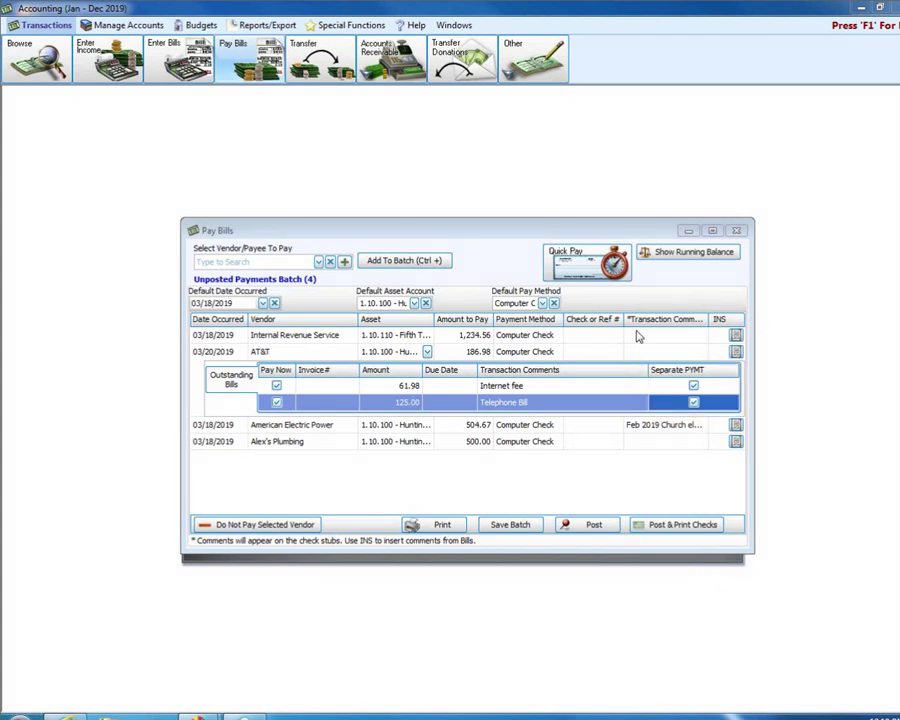
pyautogui.click(543, 304)
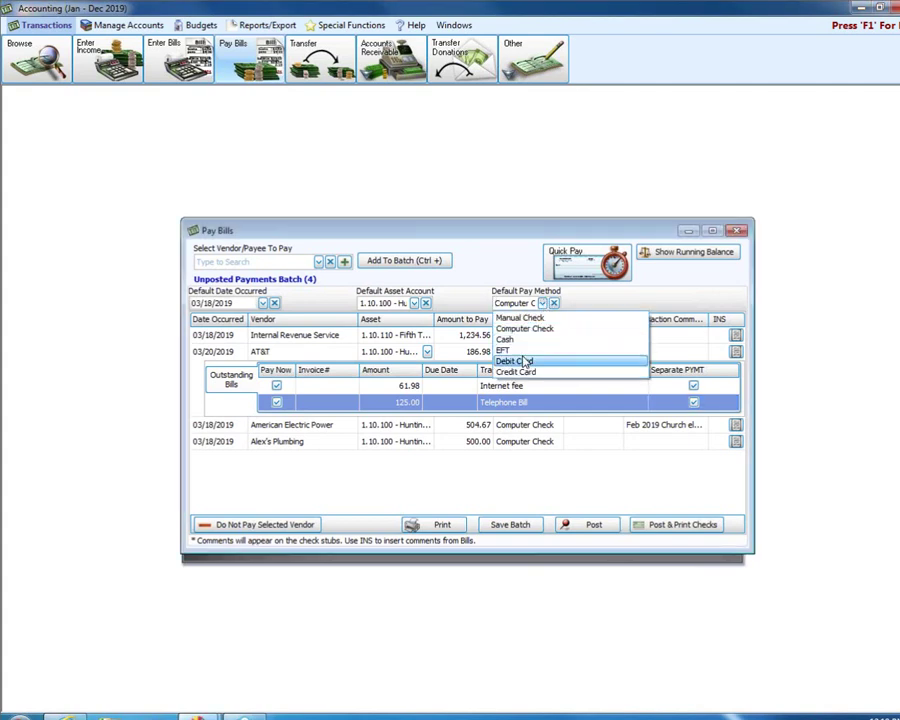
pyautogui.click(519, 241)
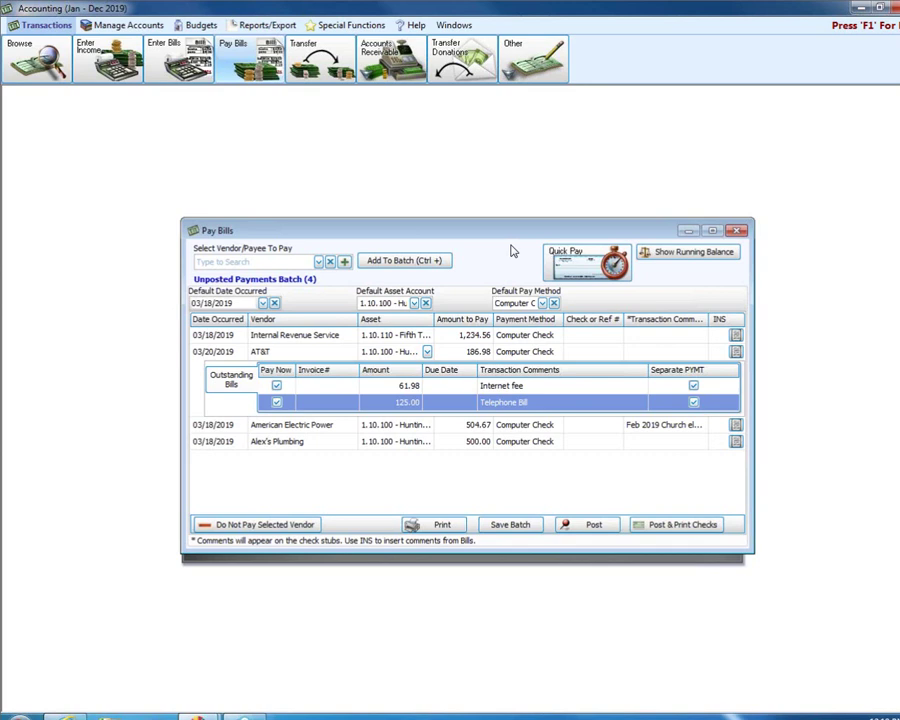
# - Exclude the Telephone Bill from the AT&T payment and clear its separate payment option
pyautogui.click(276, 403)
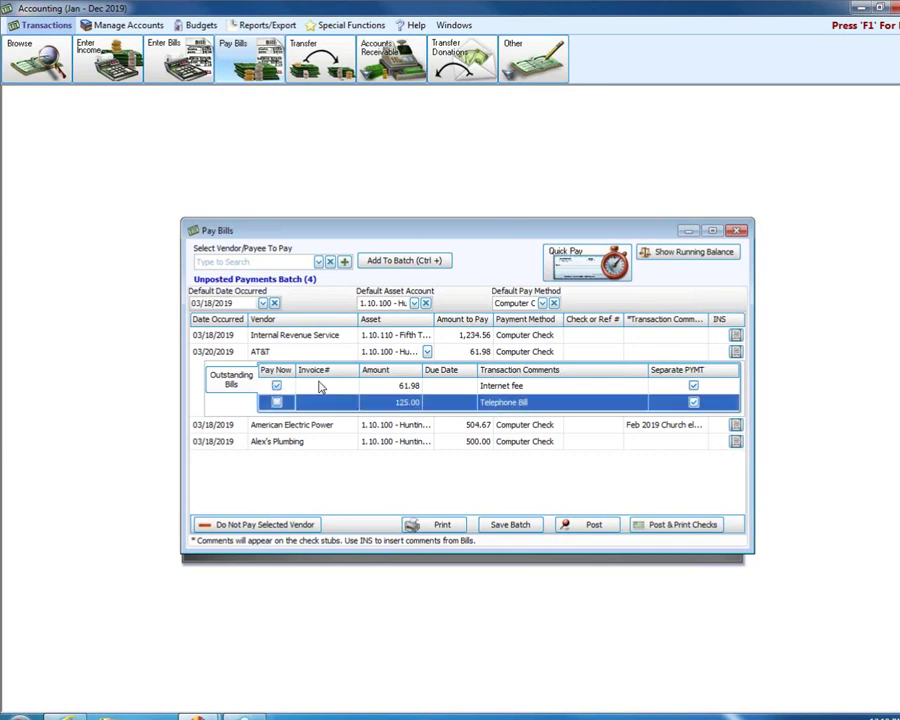
pyautogui.click(693, 402)
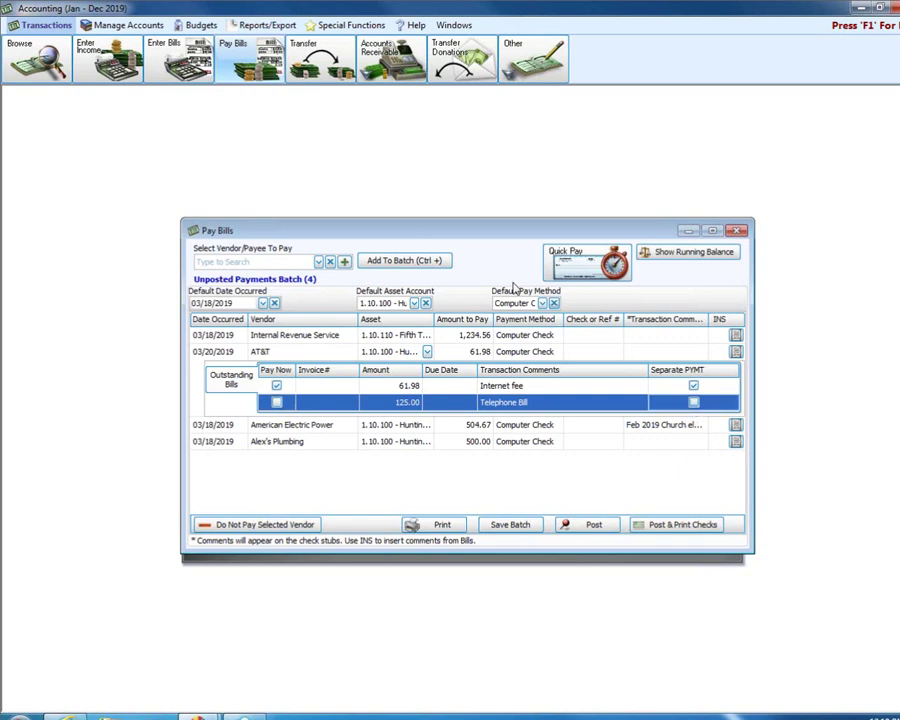
# - Switch the AT&T payment method to Manual Check and back to Computer Check
pyautogui.click(530, 352)
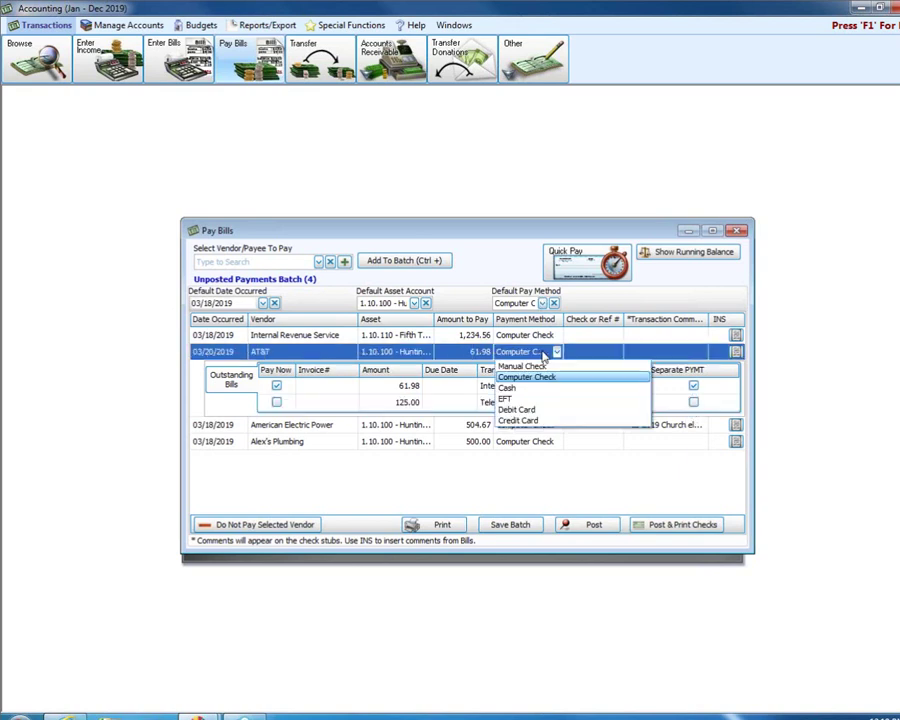
pyautogui.click(500, 367)
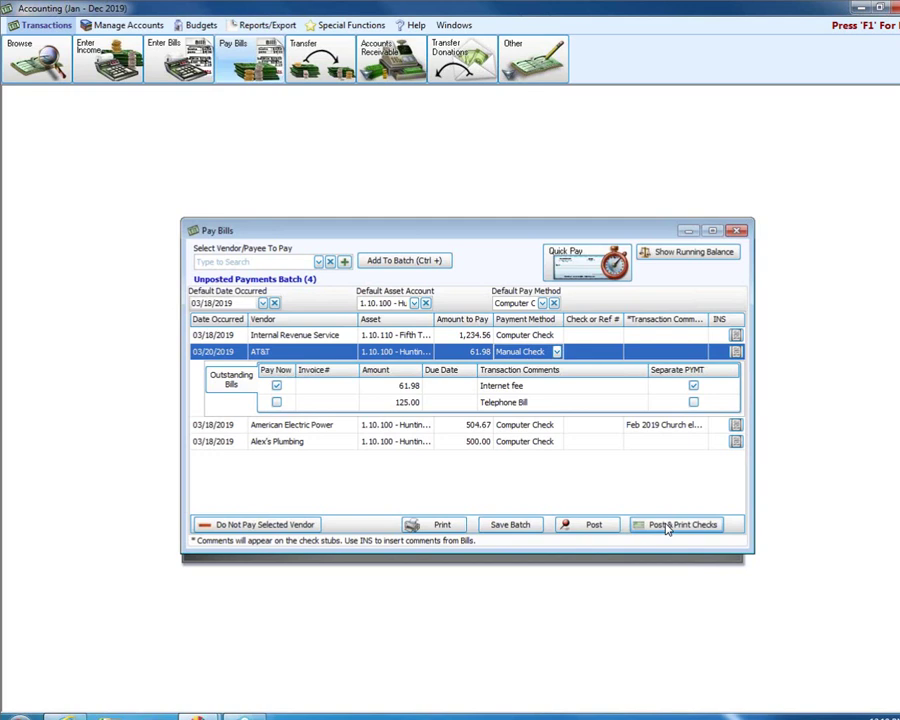
pyautogui.click(556, 351)
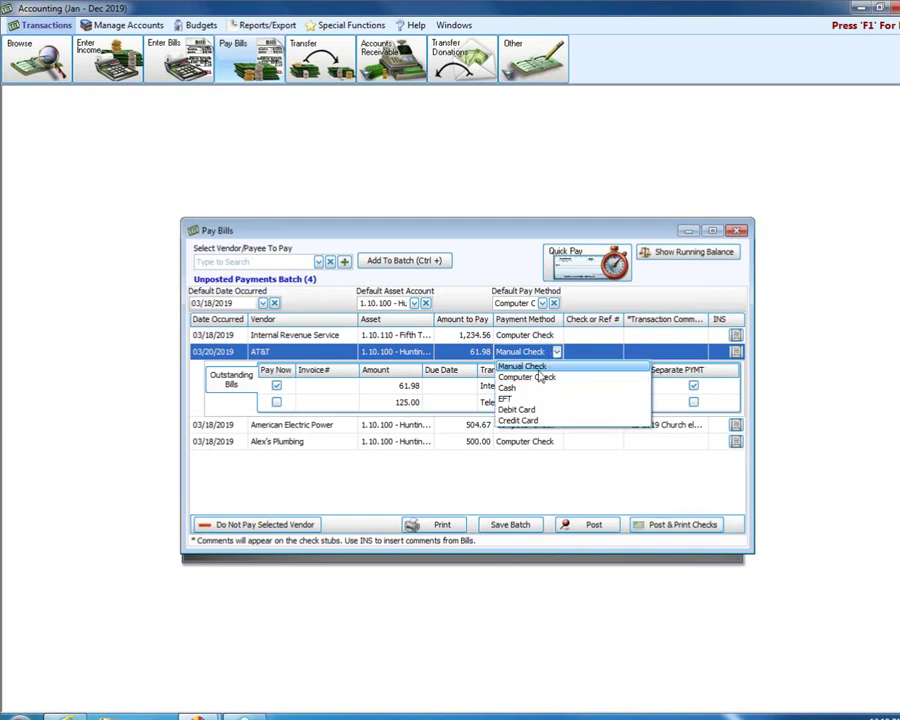
pyautogui.click(541, 367)
pyautogui.click(556, 351)
pyautogui.click(540, 377)
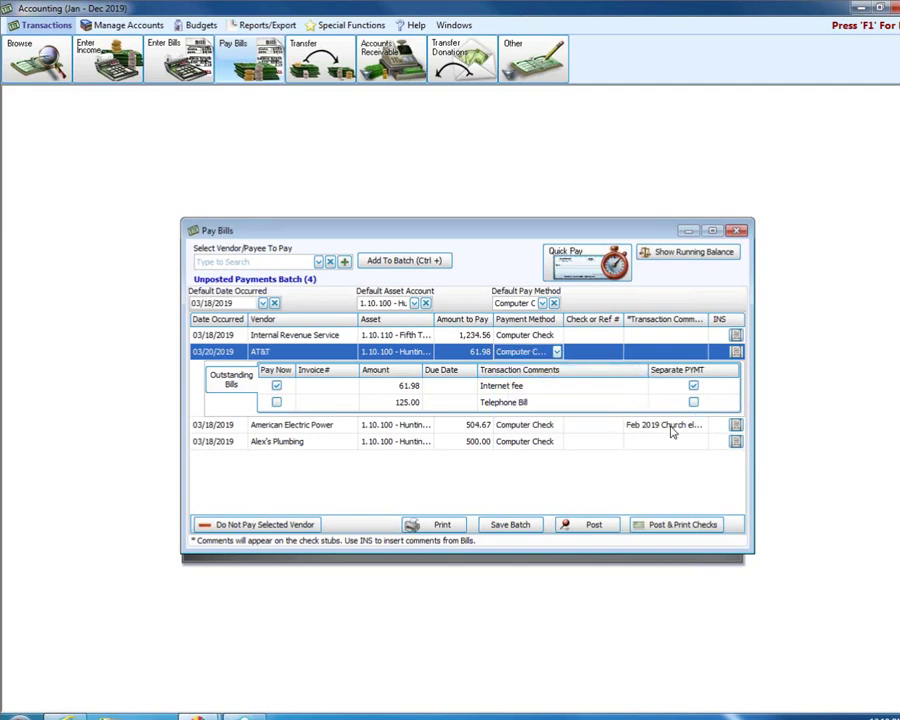
# - Post the payment batch with check printing, preview the Payment Transactions report with its existing columns, and close the report
pyautogui.click(669, 530)
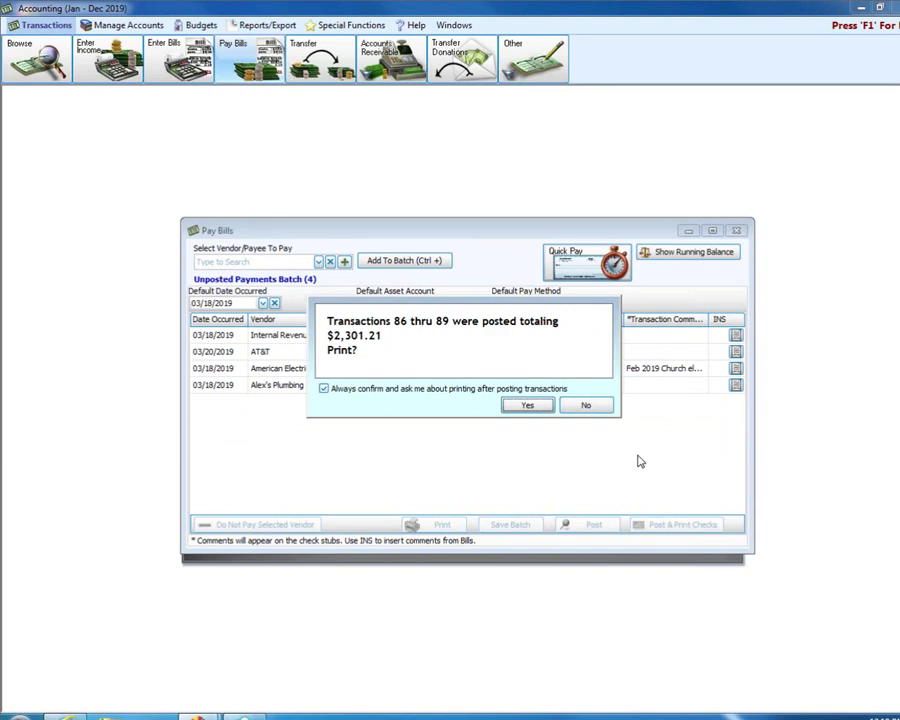
pyautogui.click(510, 406)
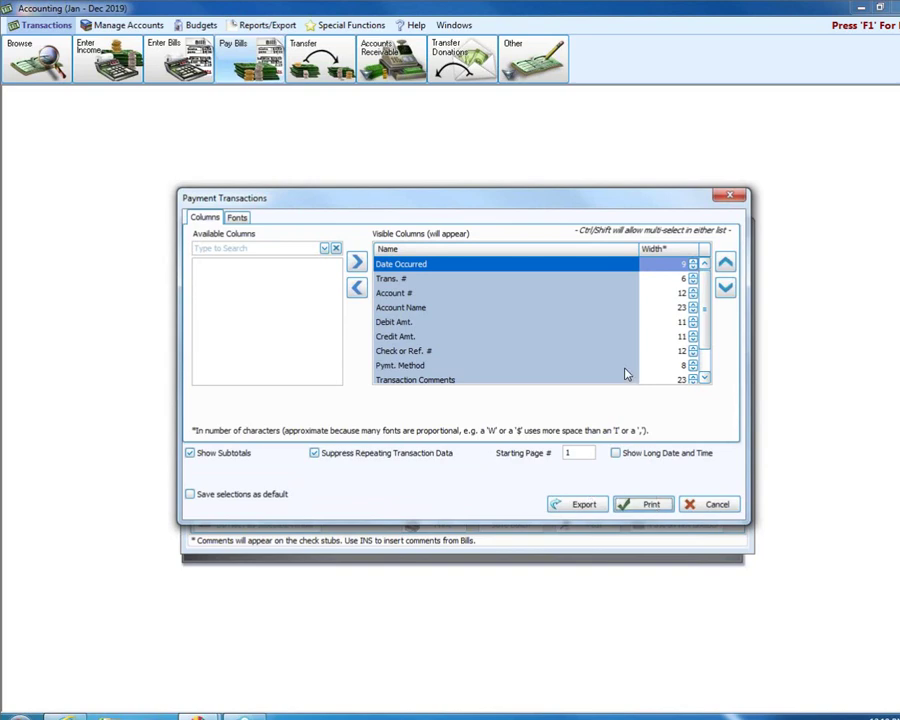
pyautogui.press('Return')
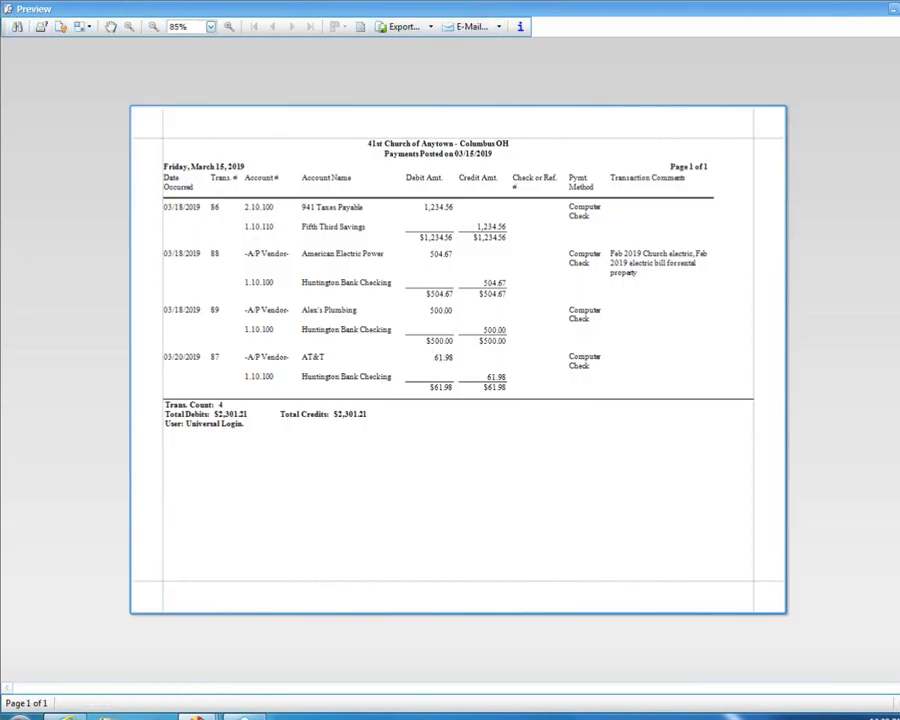
pyautogui.click(892, 8)
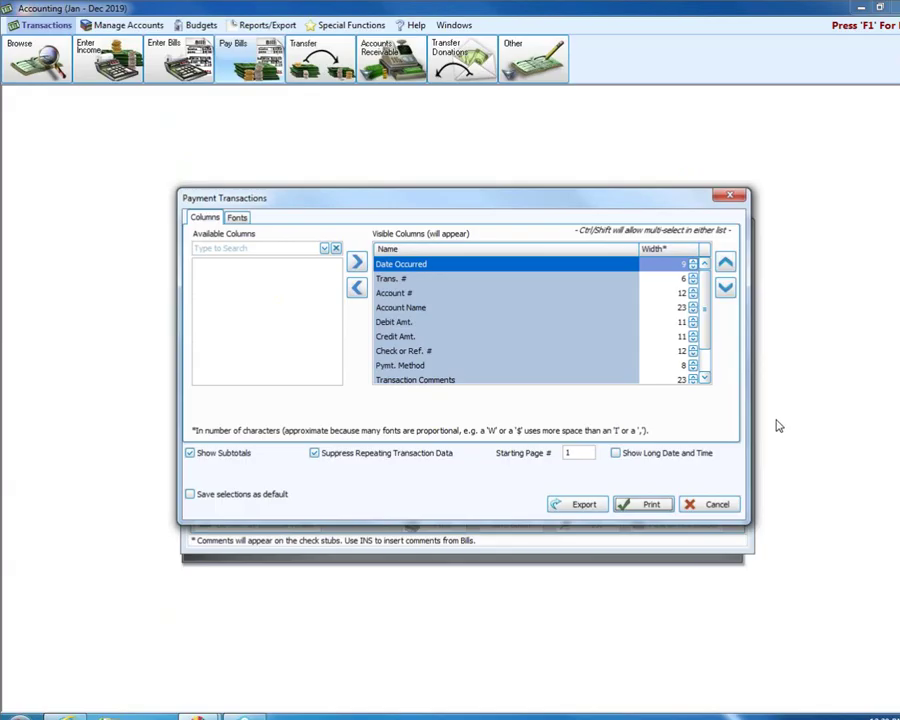
pyautogui.click(720, 505)
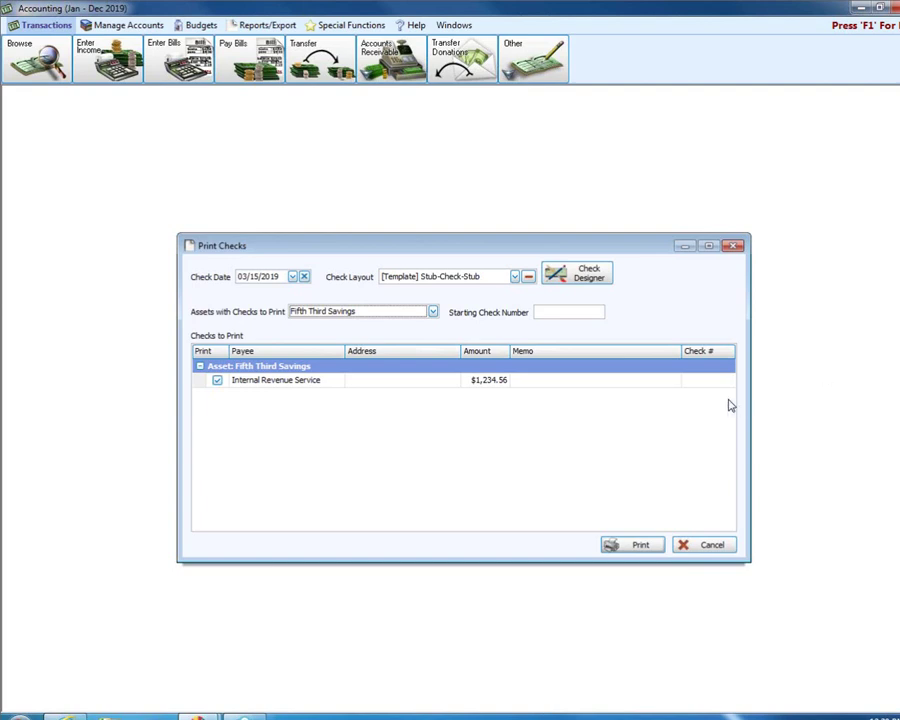
# - View the checks to print for the Huntington Bank Checking asset and close Print Checks without printing
pyautogui.click(433, 313)
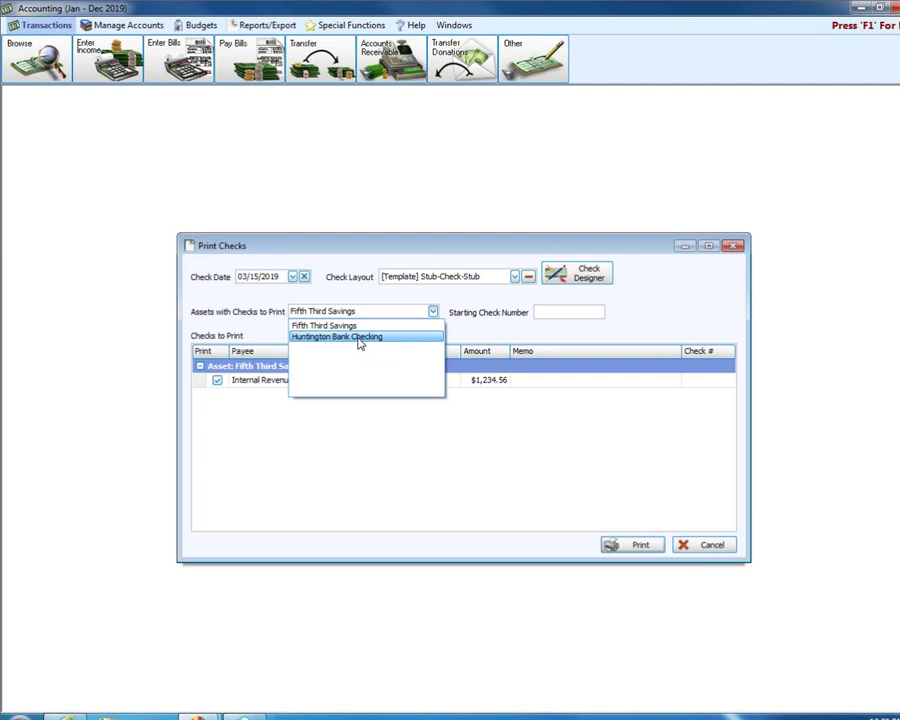
pyautogui.click(360, 338)
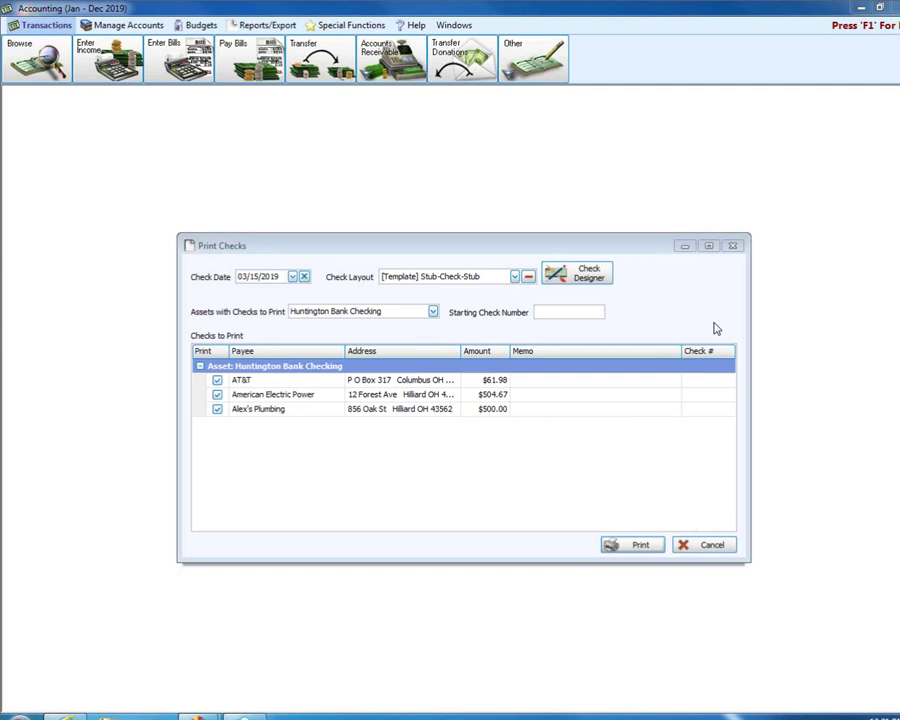
pyautogui.click(731, 247)
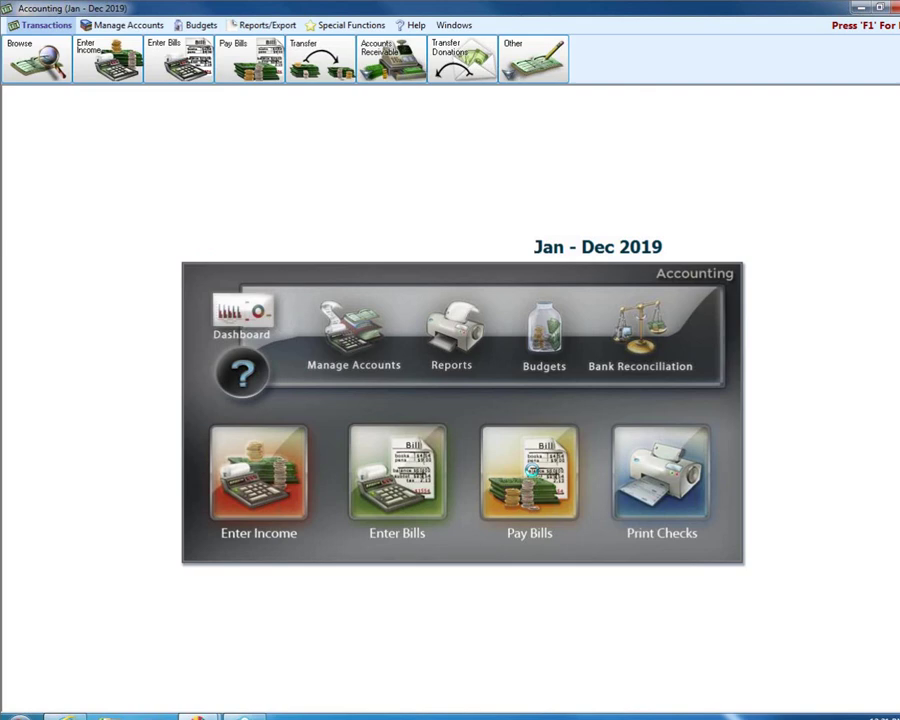
# - Reopen the Pay Bills window to examine the unposted payments batch, and close it
pyautogui.click(530, 471)
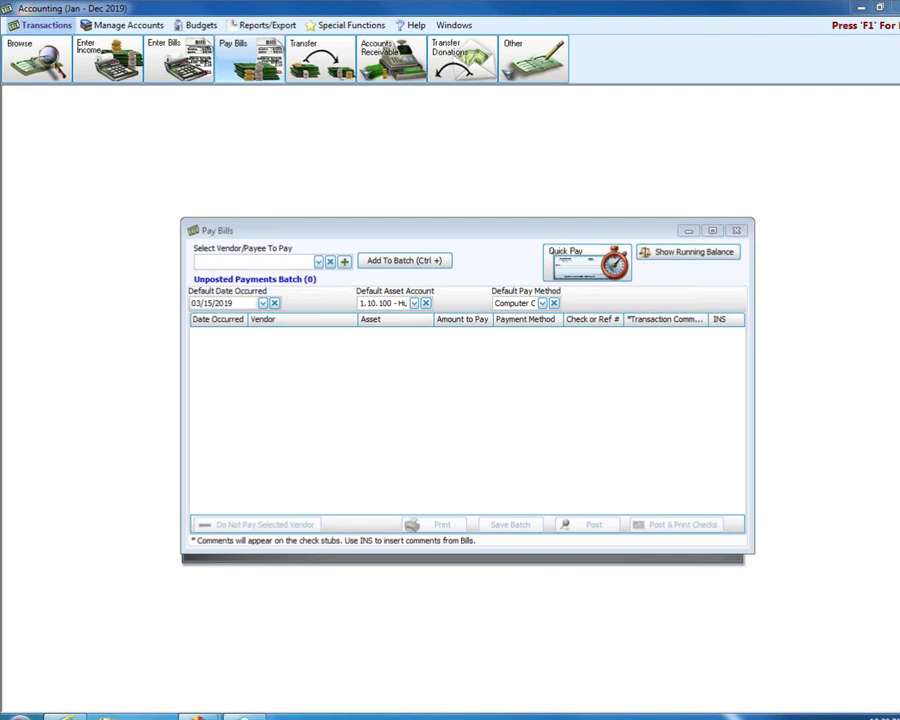
pyautogui.click(736, 230)
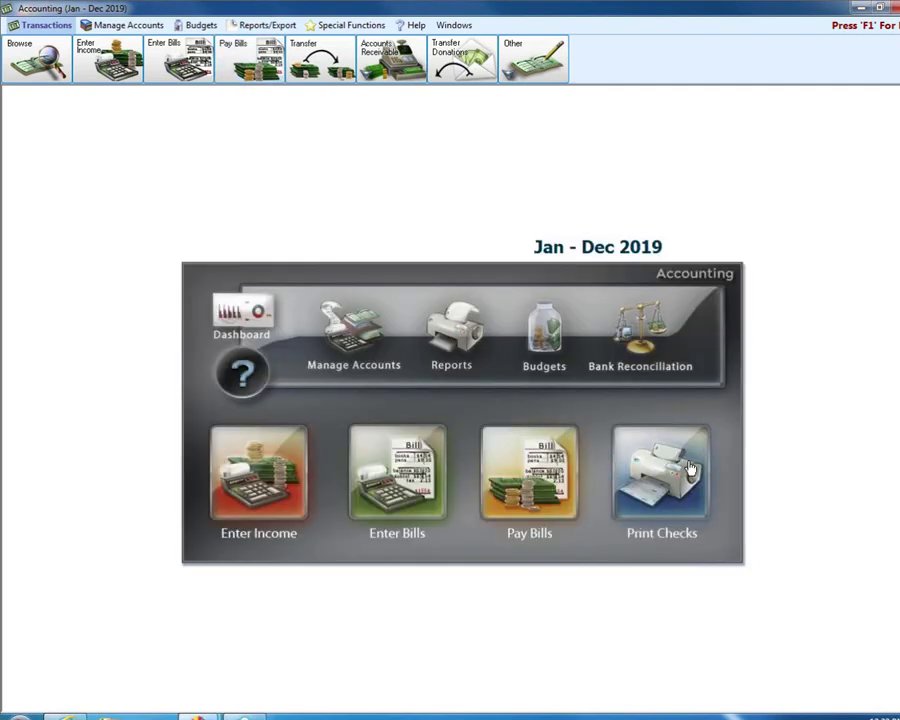
# - Open Print Checks for the Huntington Bank Checking asset and set the check date to 03/18/2019
pyautogui.click(690, 466)
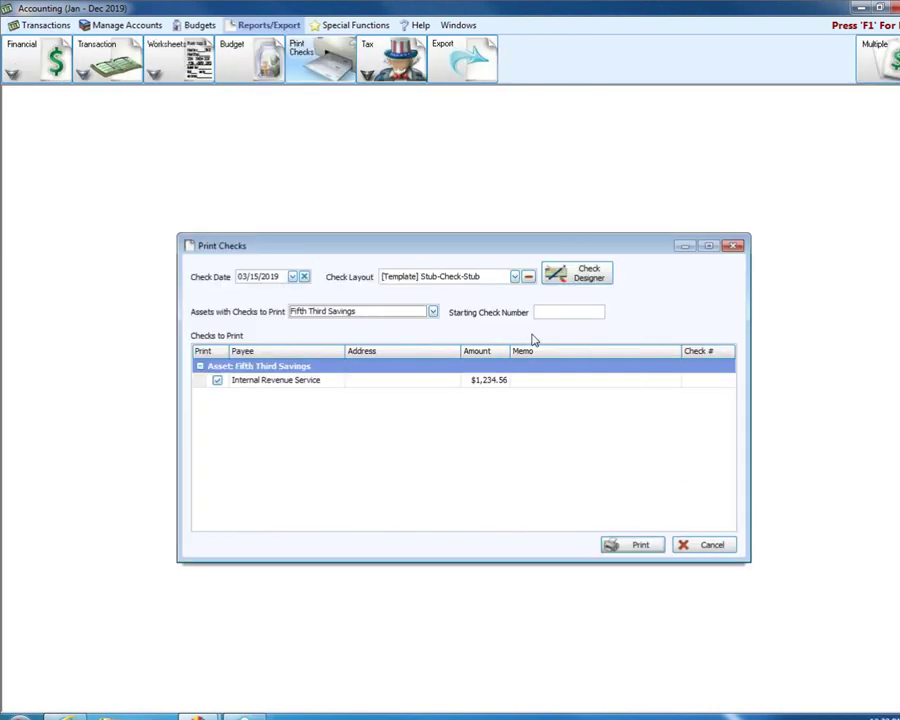
pyautogui.click(291, 277)
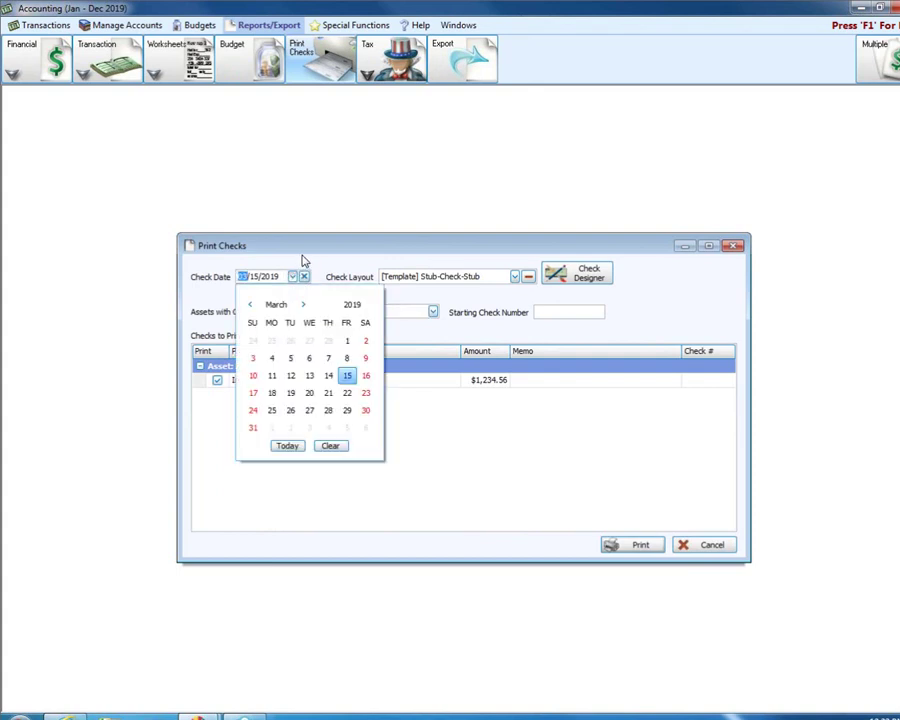
pyautogui.click(402, 250)
pyautogui.click(433, 313)
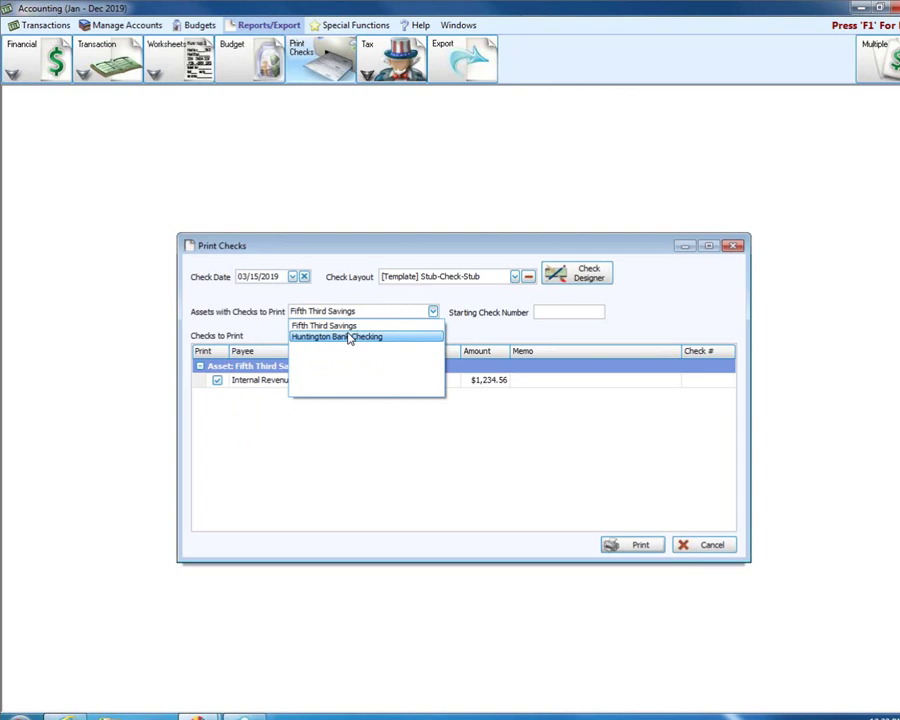
pyautogui.click(352, 336)
pyautogui.click(292, 277)
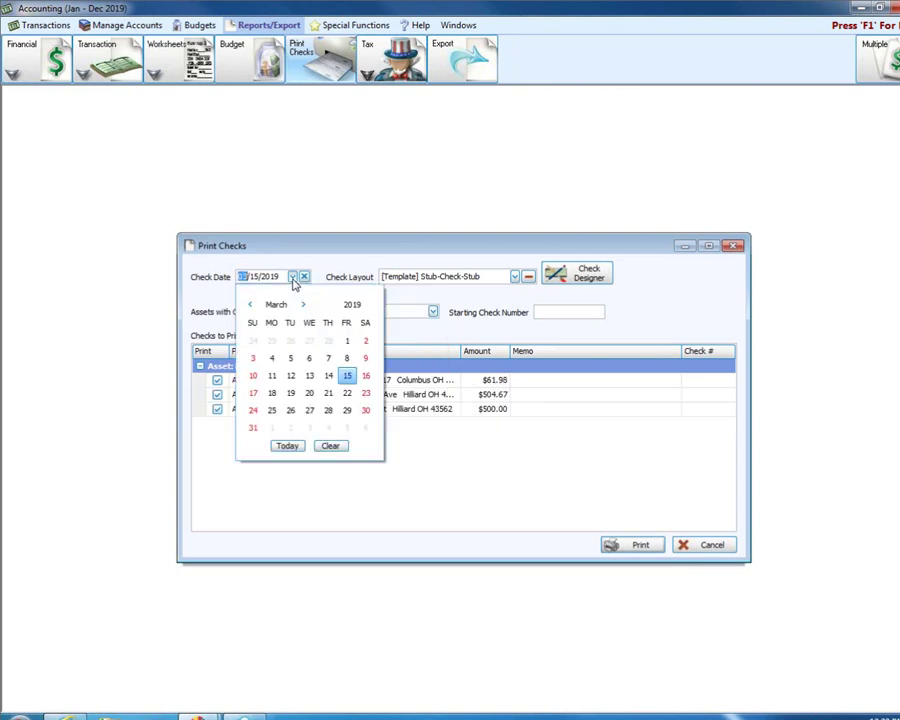
pyautogui.click(272, 393)
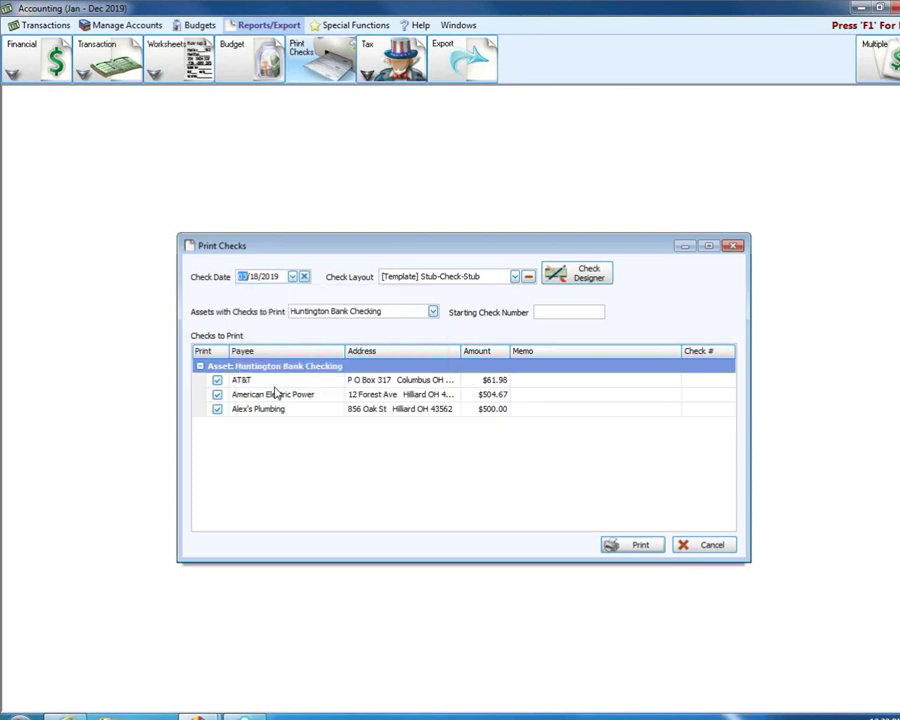